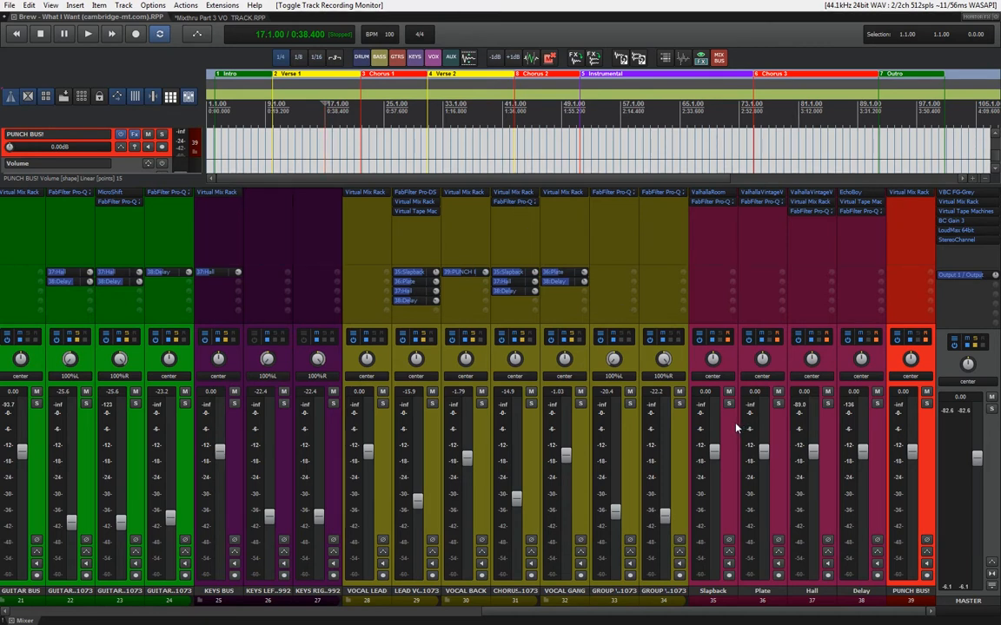
Examine the reverb plugin settings on the Slapback, Plate and Hall effect tracks
left_click(708, 196)
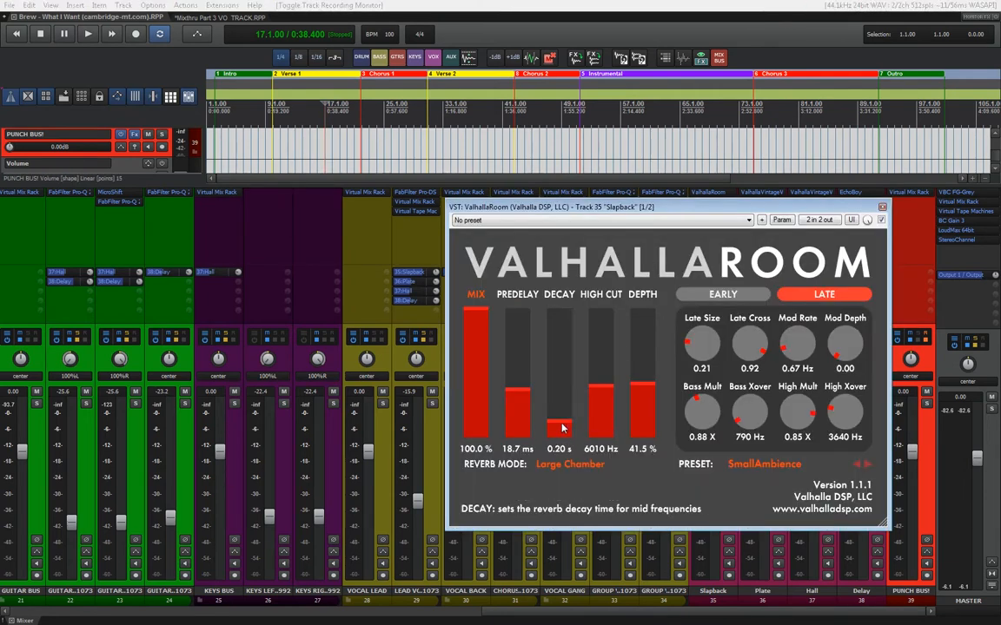
left_click(882, 206)
left_click(771, 195)
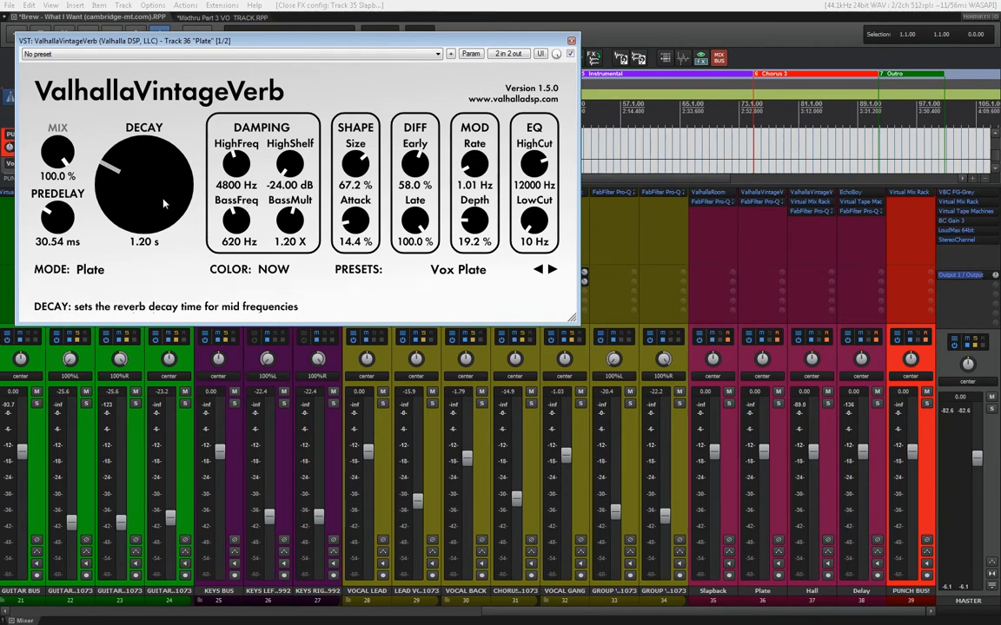
left_click(571, 41)
left_click(811, 192)
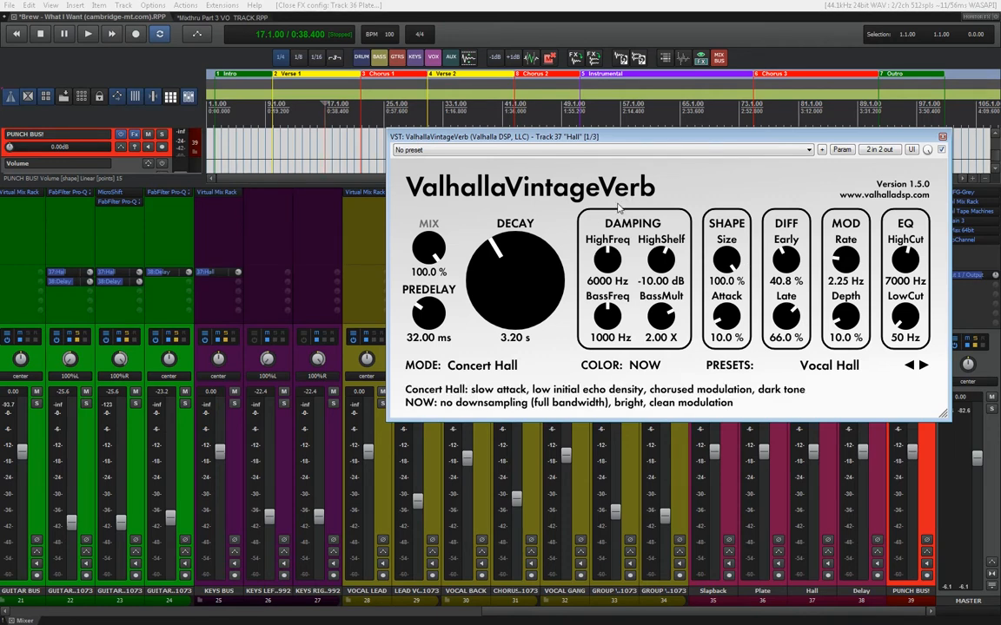
left_click(943, 137)
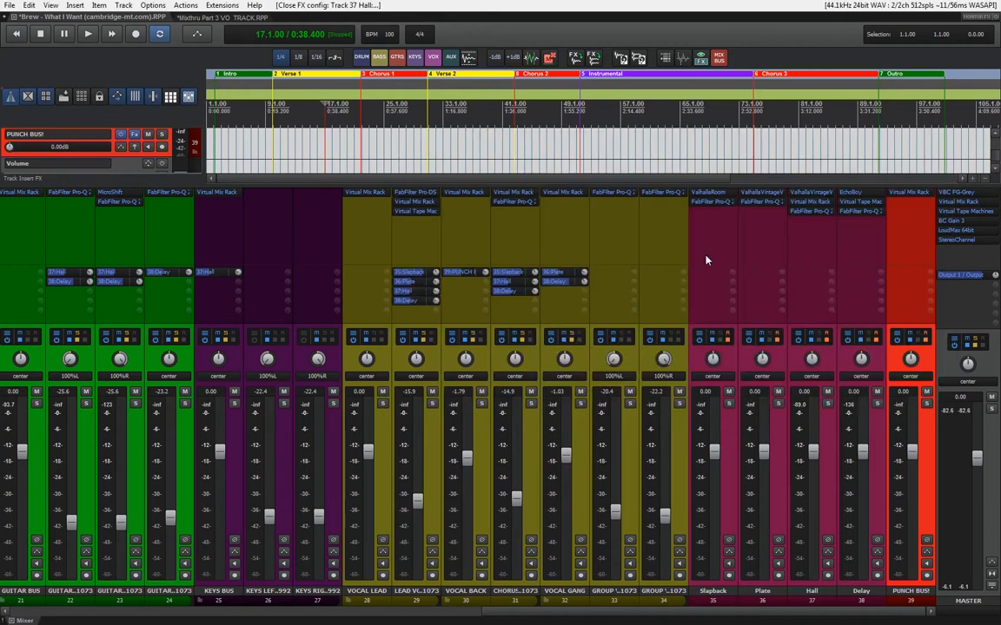
Solo the lead vocal track, set the time selection to the Verse 1 region and audition it with all sends active
left_click(430, 418)
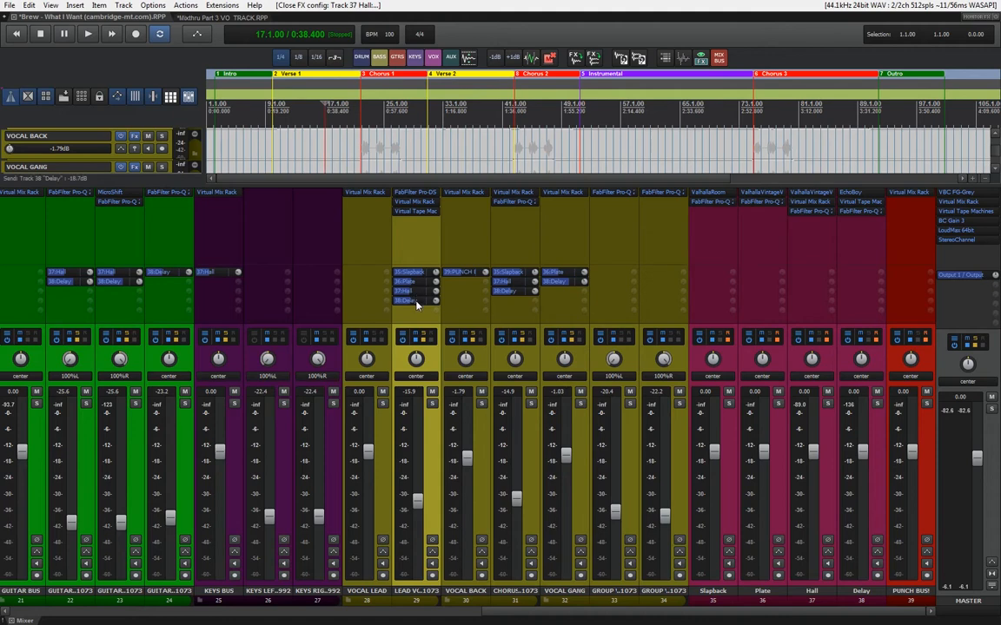
left_click(855, 194)
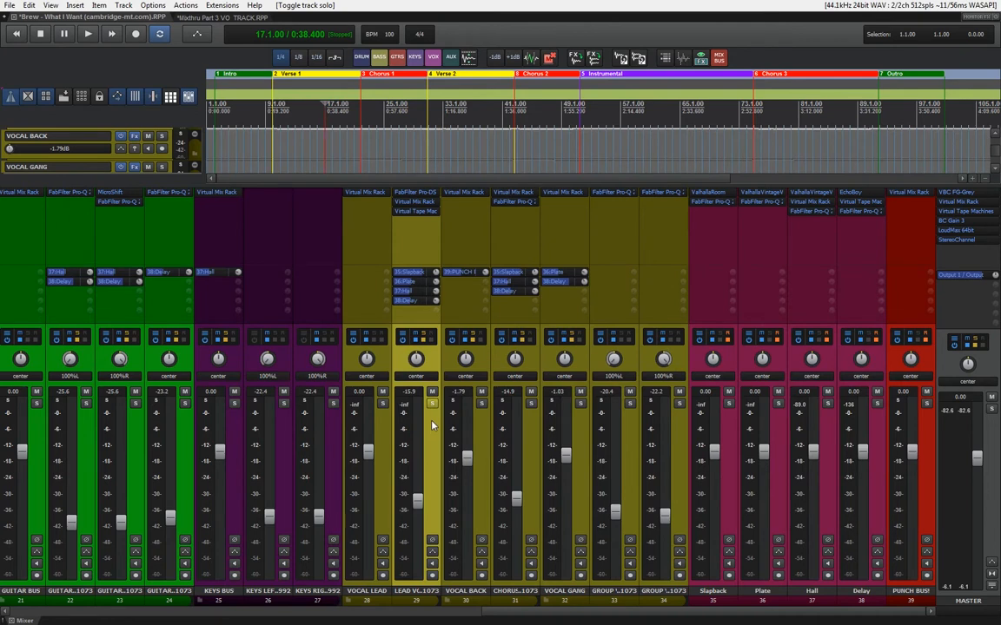
left_click(293, 74)
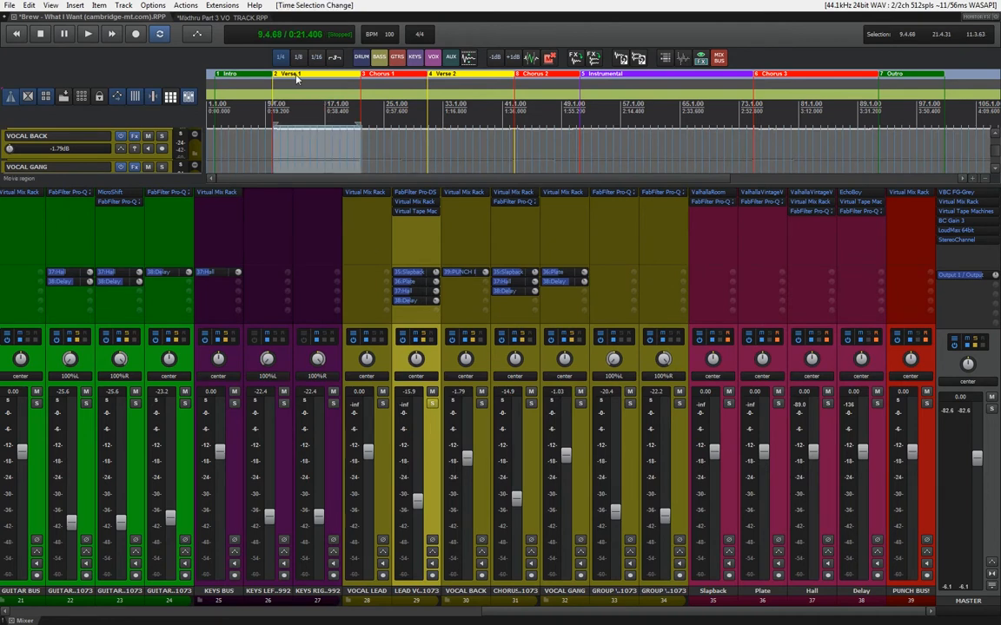
key("space")
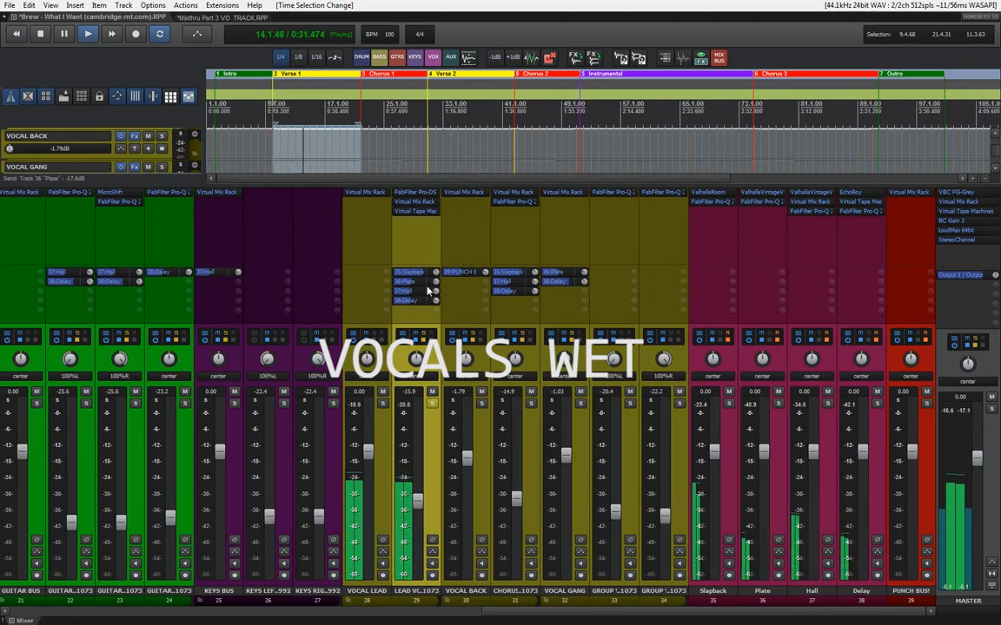
key("space")
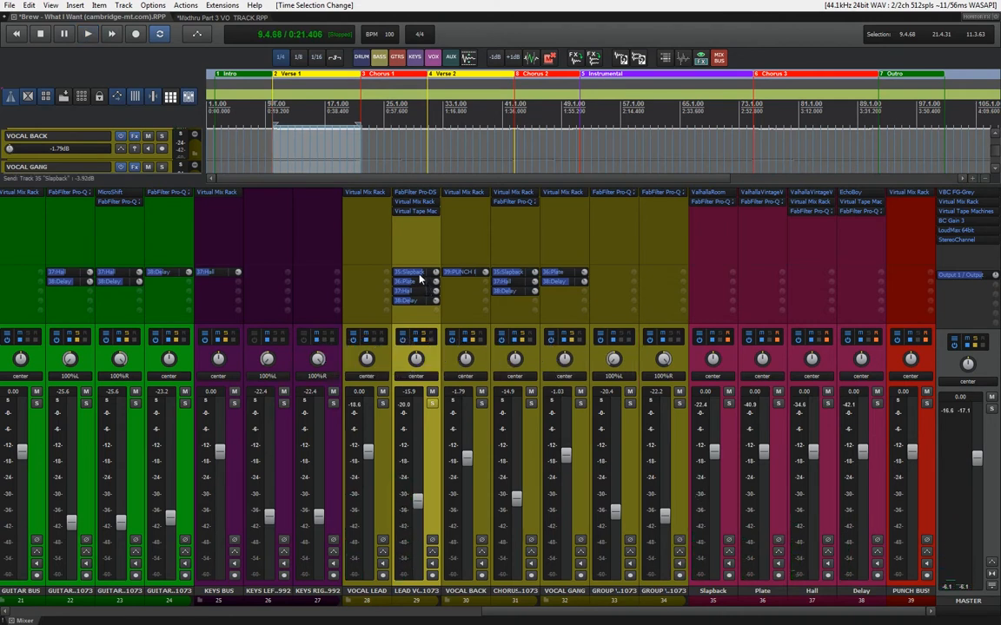
Mute the lead vocal's Slapback, Plate, Hall and Delay sends and audition Verse 1 dry
left_click(417, 272, "alt")
left_click(413, 281, "alt")
left_click(414, 291, "alt")
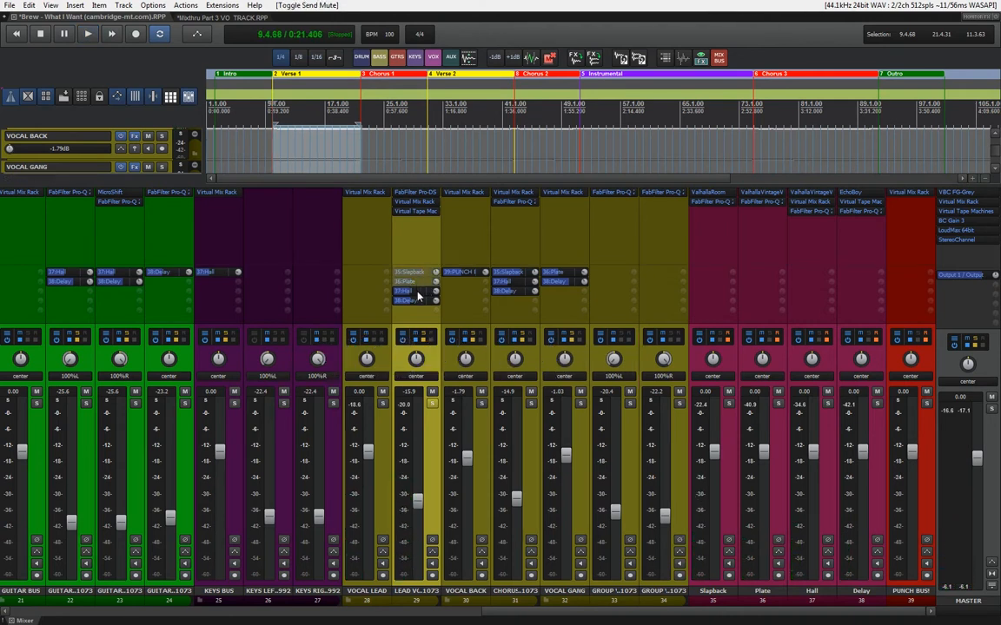
left_click(416, 300, "alt")
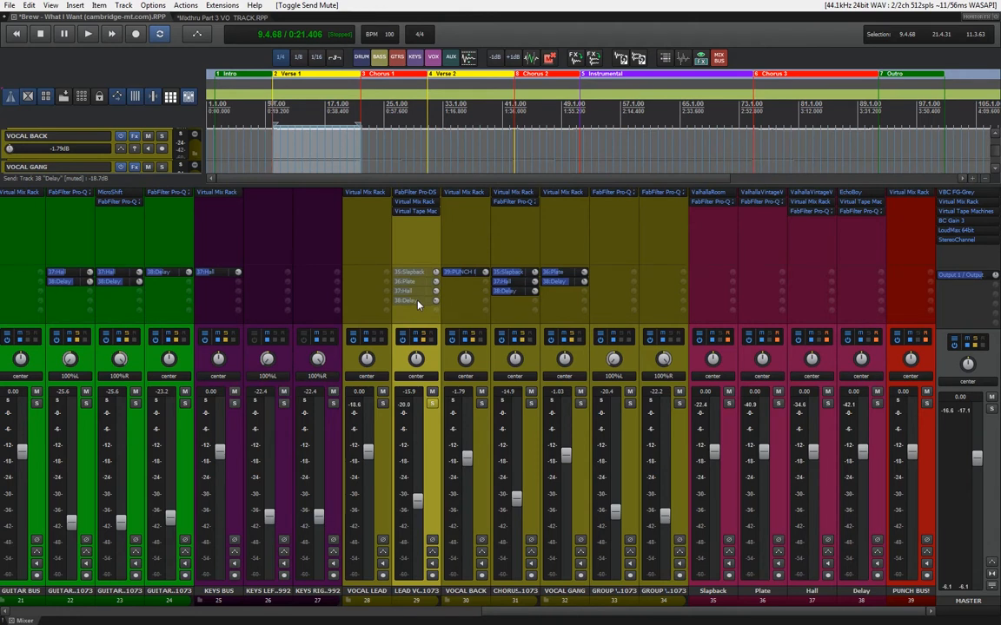
key("space")
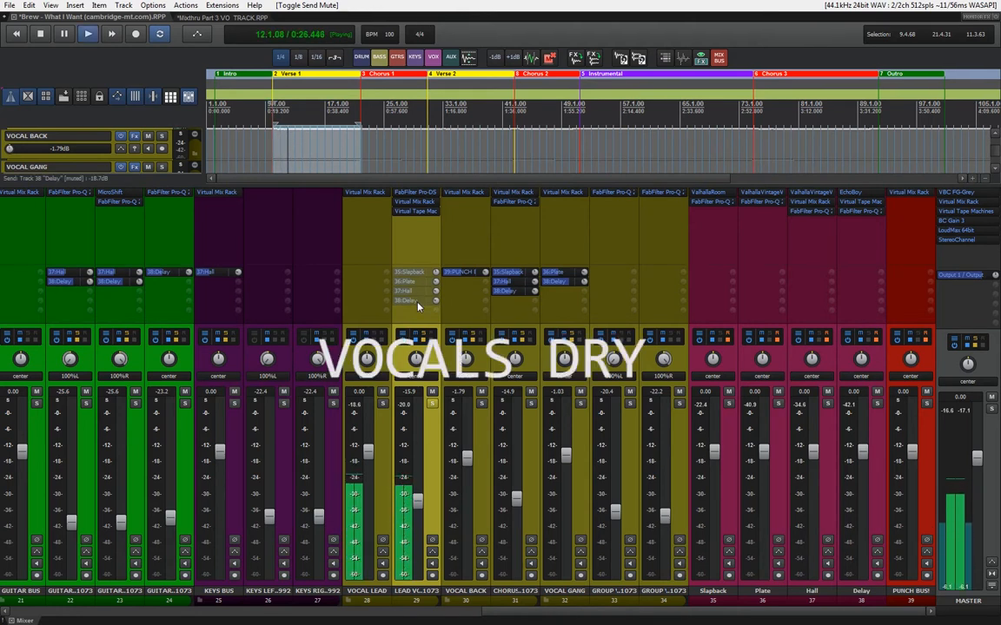
key("space")
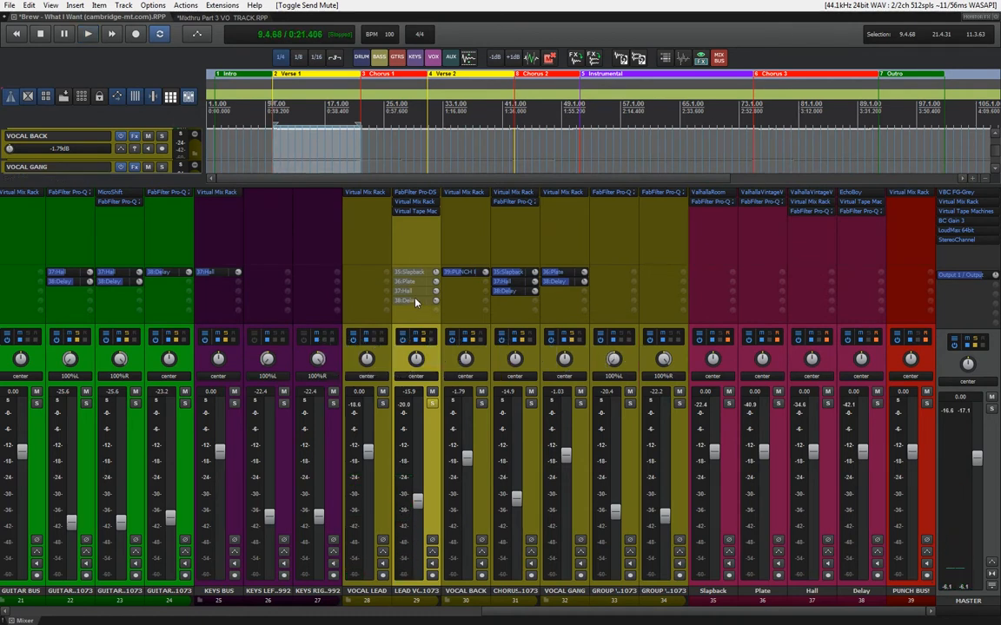
Unmute the lead vocal's Slapback and Plate sends one at a time, auditioning Verse 1 with each addition
left_click(416, 275)
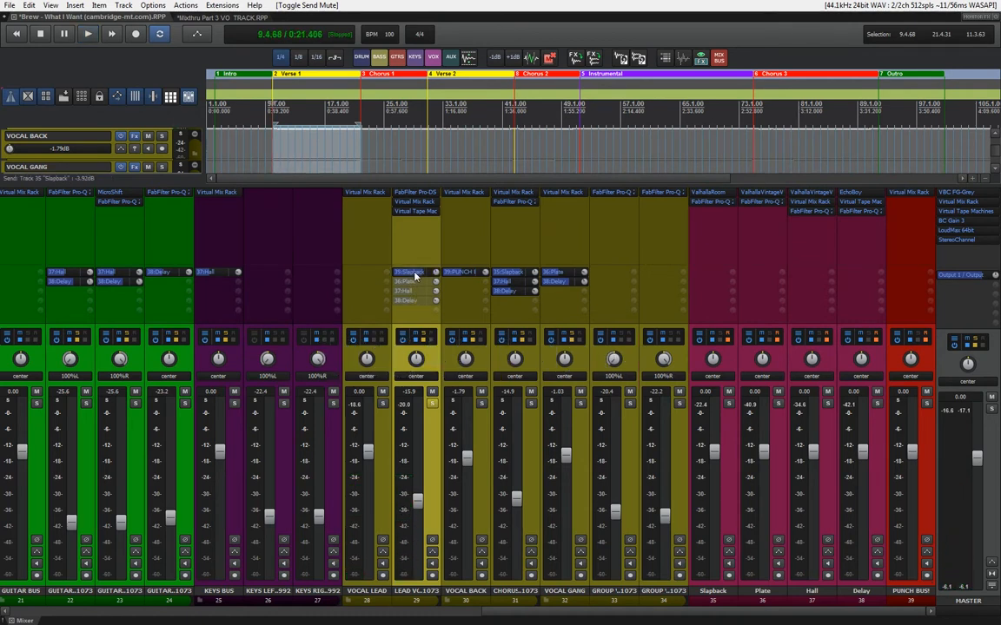
key("space")
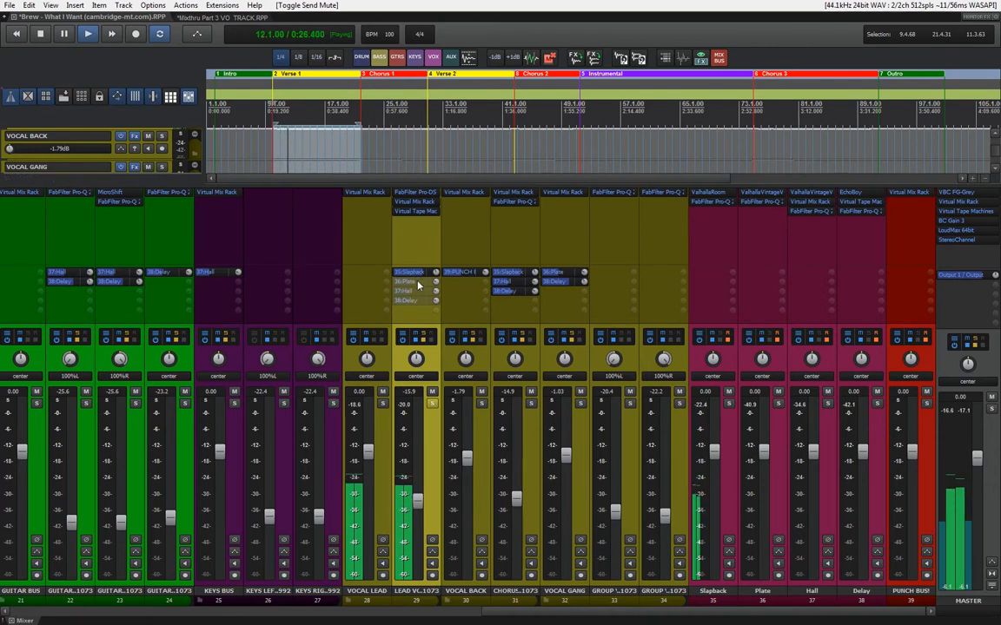
left_click(418, 285)
key("space")
key("space")
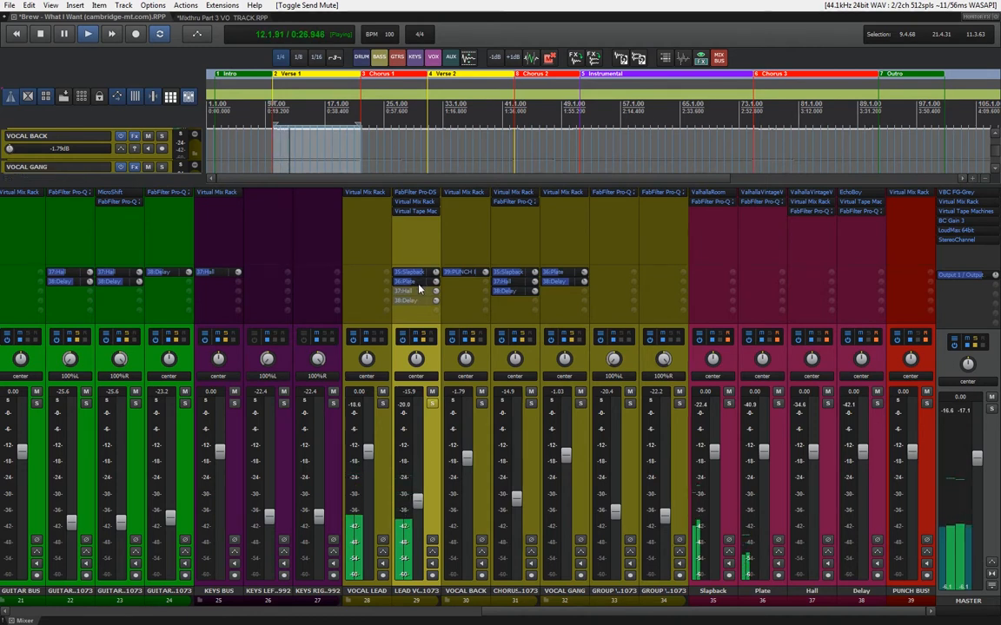
Unmute the lead vocal's Hall and Delay sends one at a time, auditioning Verse 1 with each addition
left_click(419, 292)
key("space")
key("space")
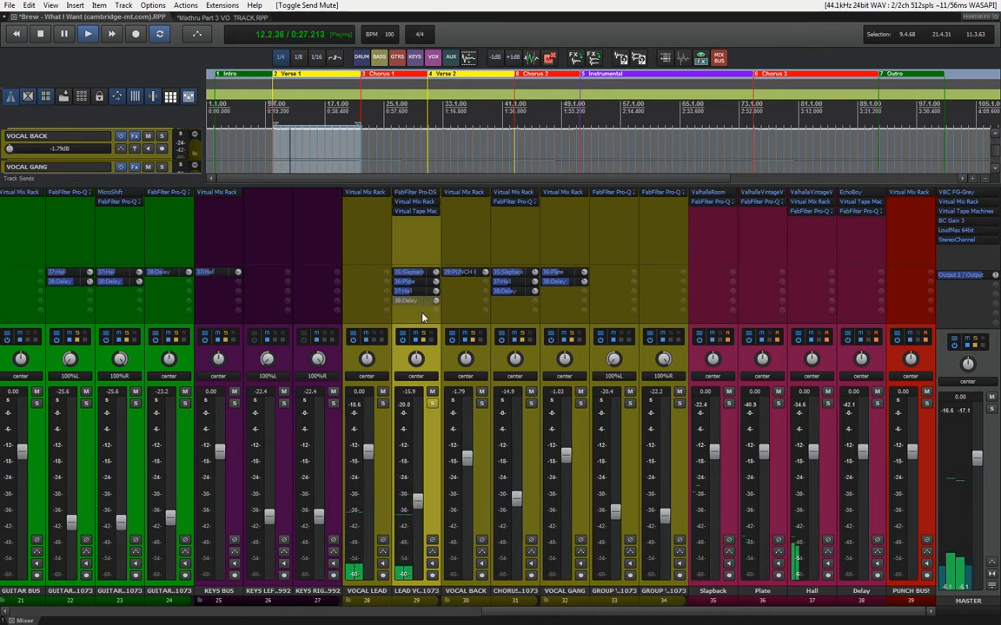
key("space")
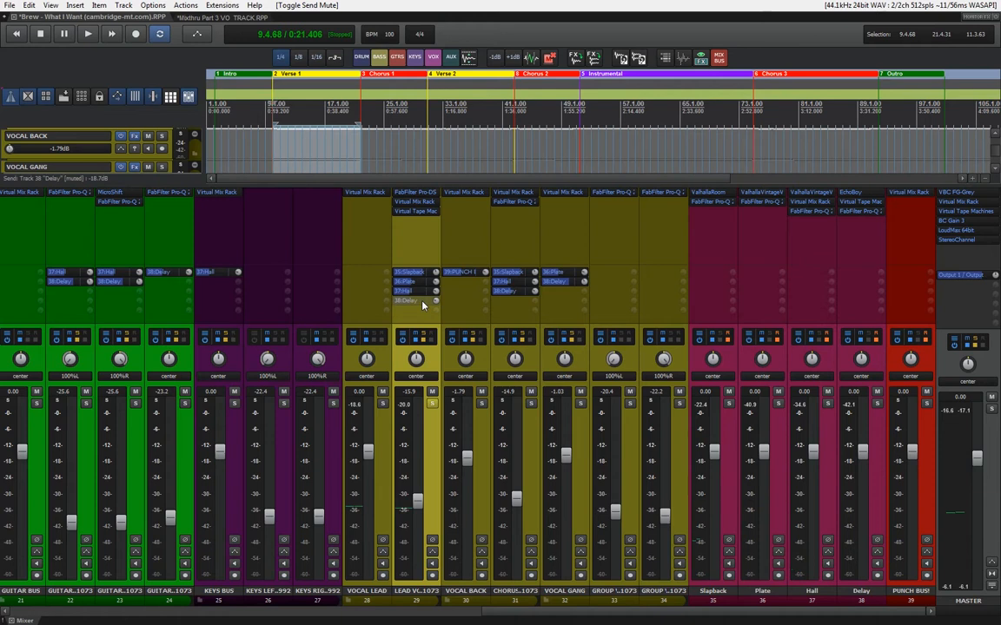
left_click(423, 301)
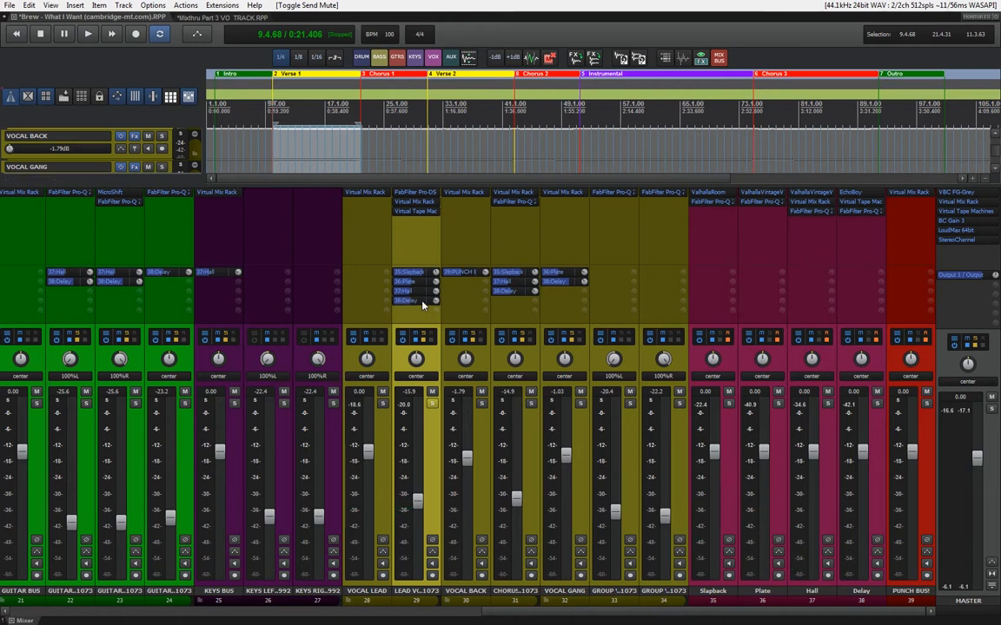
key("space")
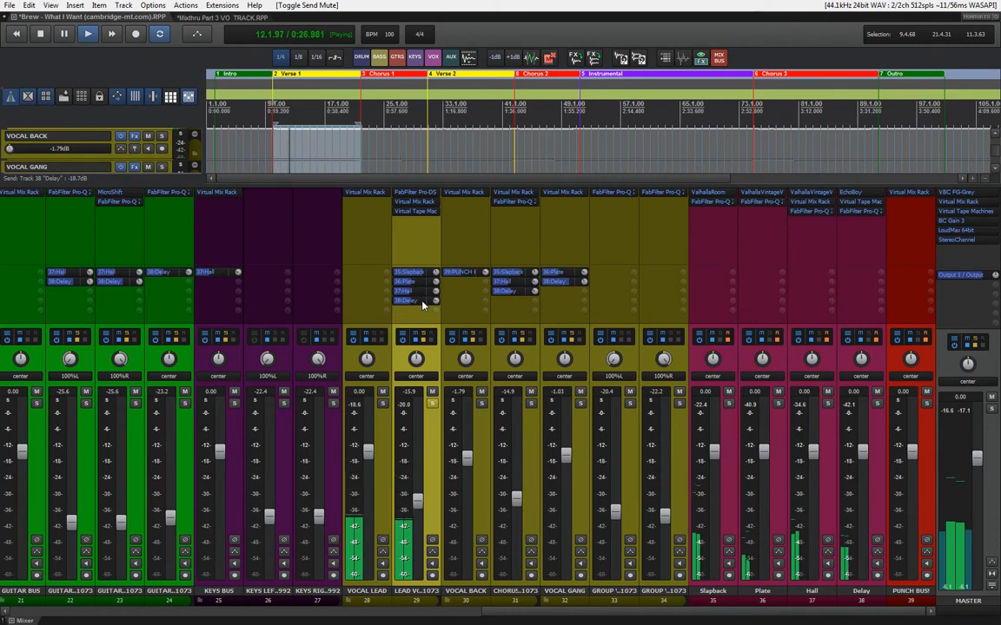
key("space")
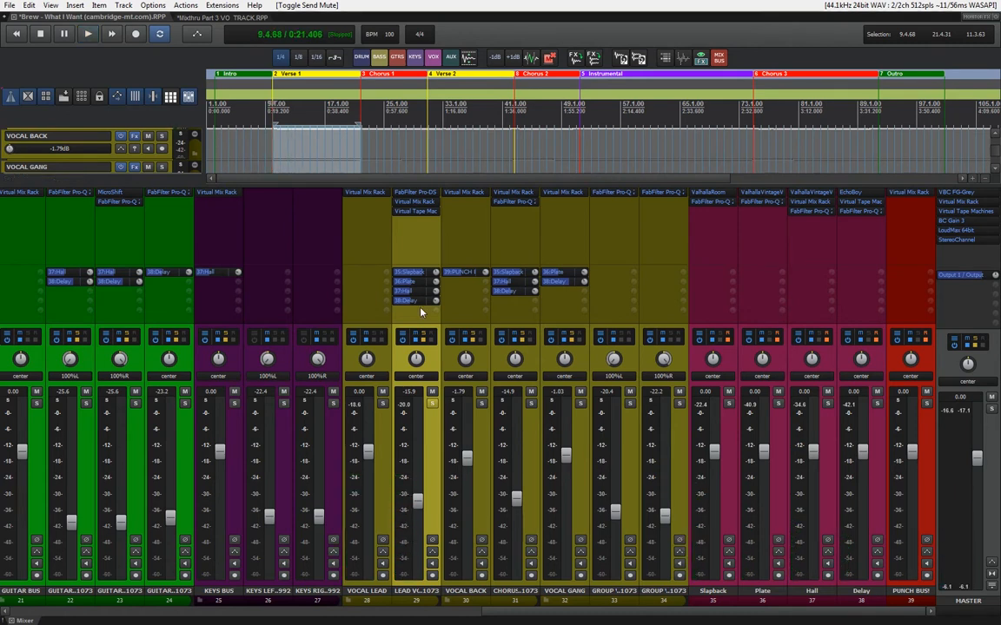
Unsolo the lead vocal and audition Verse 1 in the full mix
left_click(430, 408)
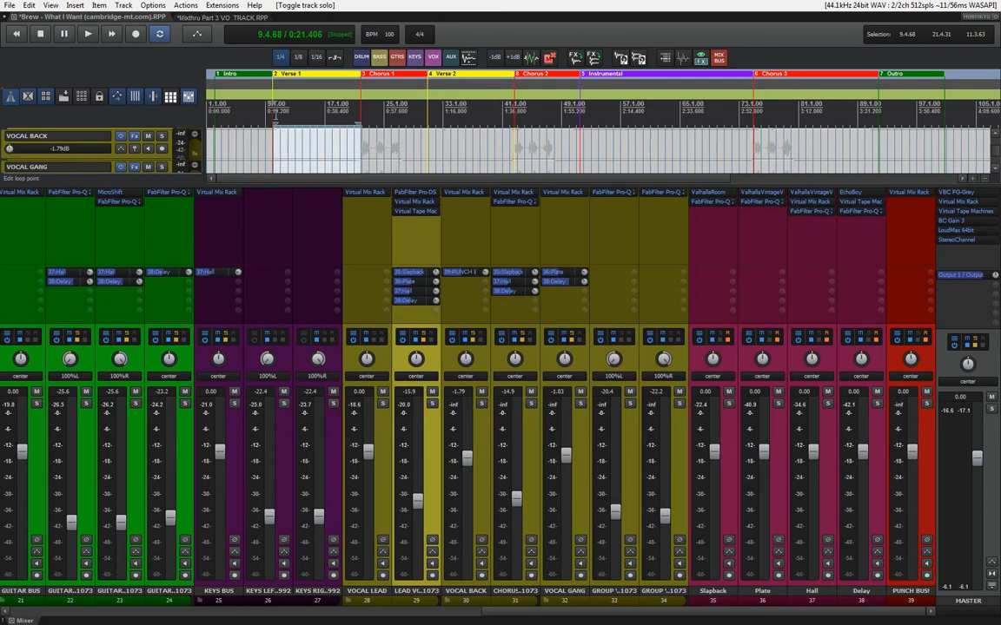
key("space")
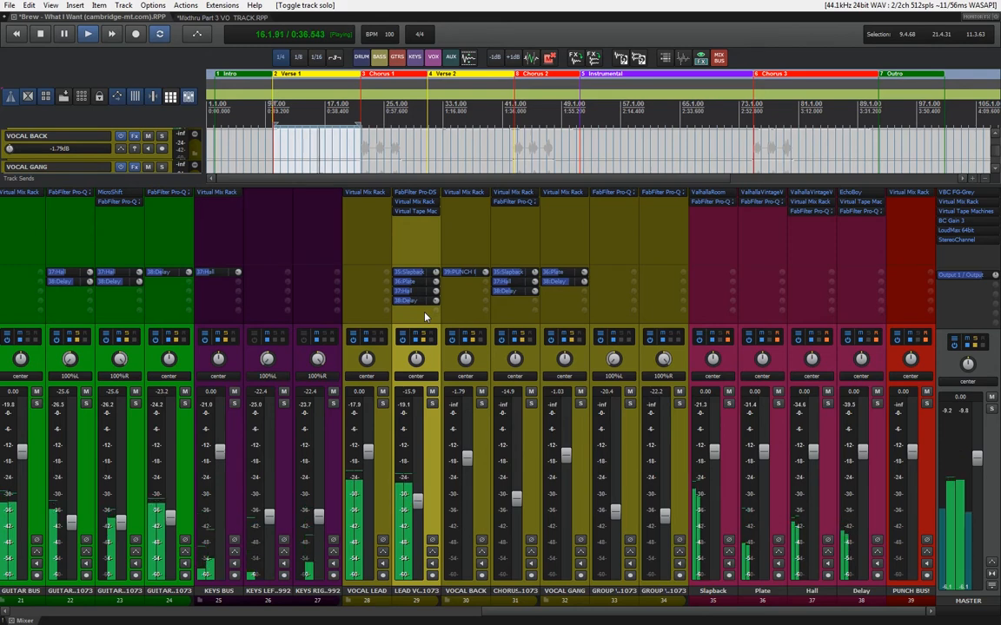
key("space")
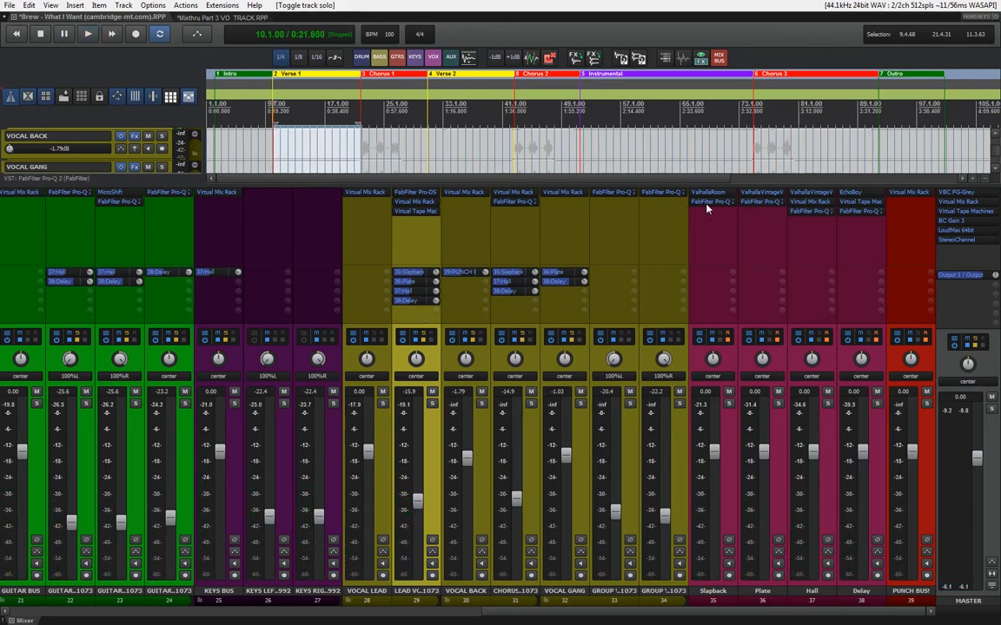
Examine the low and high filter points of the Pro-Q 2 equalizers on the Slapback, Plate and Hall tracks
left_click(707, 202)
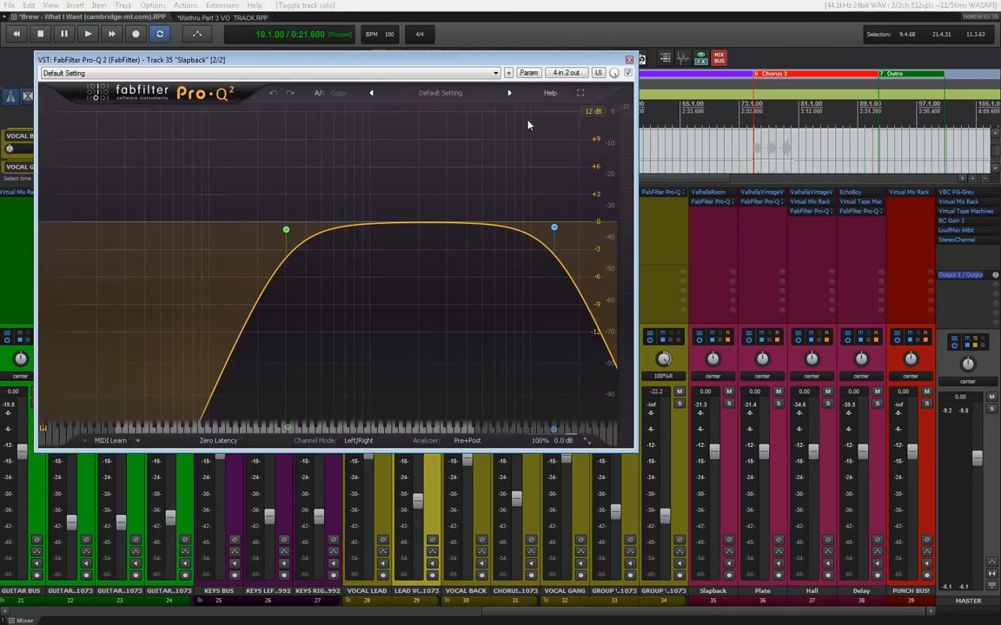
left_click(743, 470)
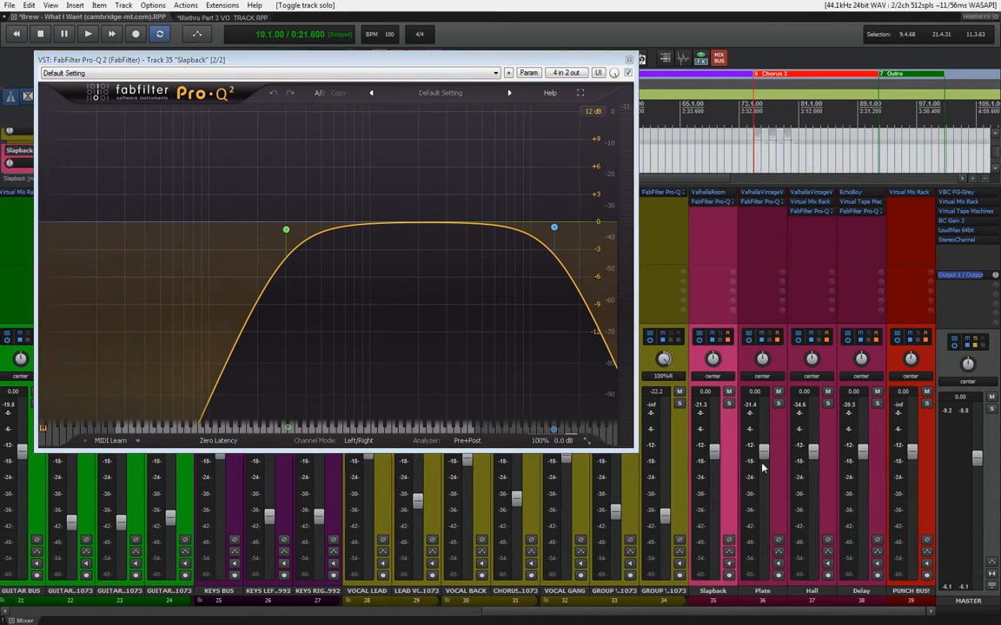
left_click(734, 469)
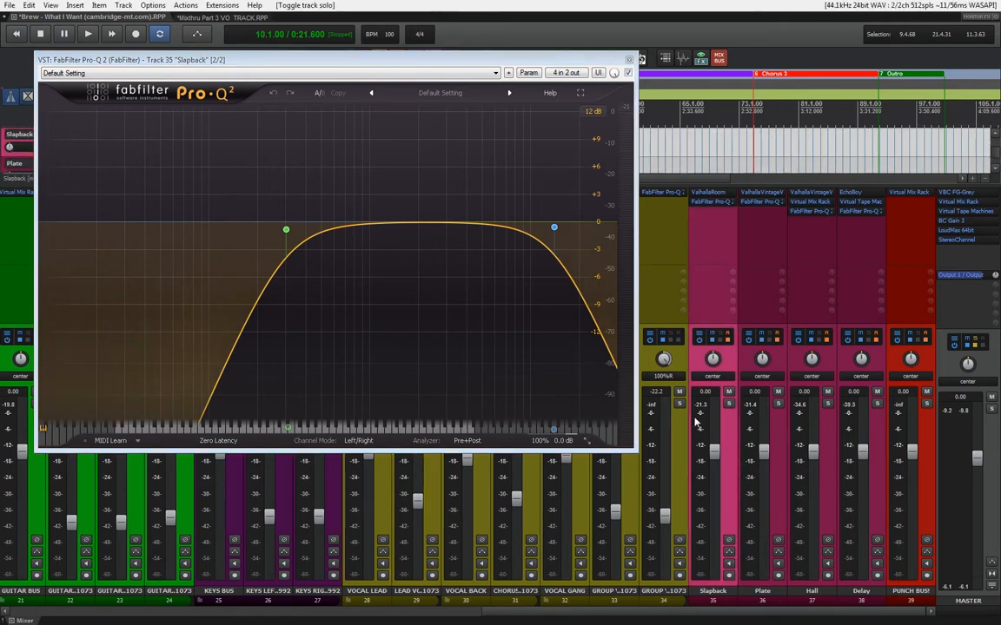
mouse_move(286, 229)
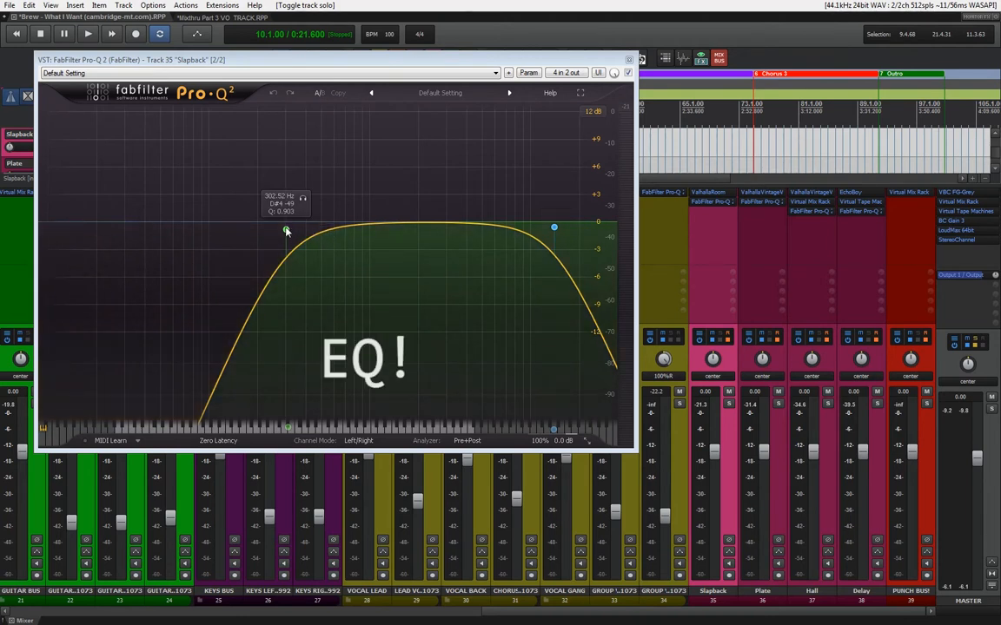
mouse_move(557, 230)
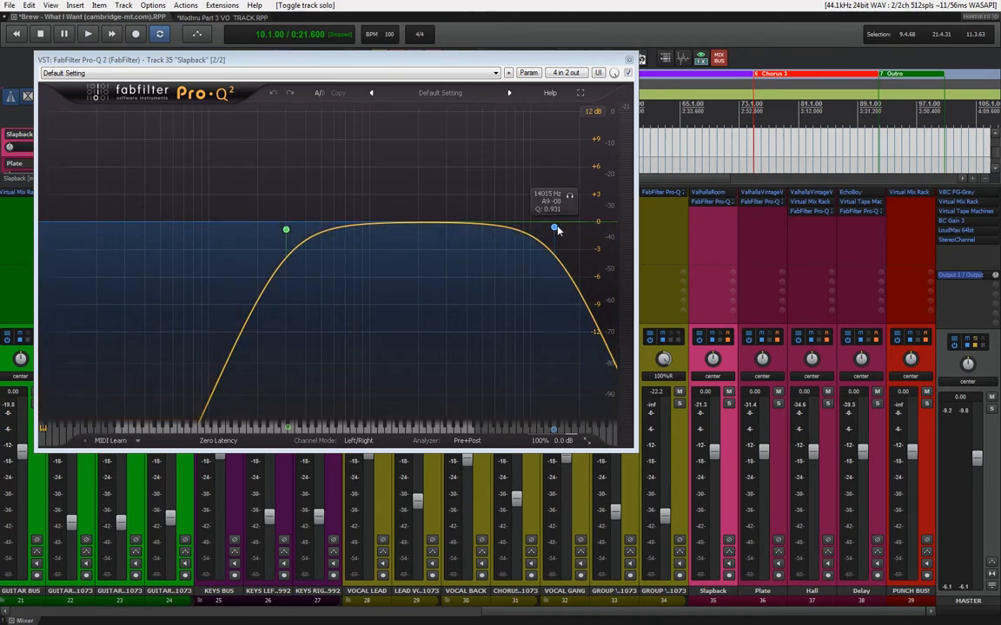
left_click(763, 203)
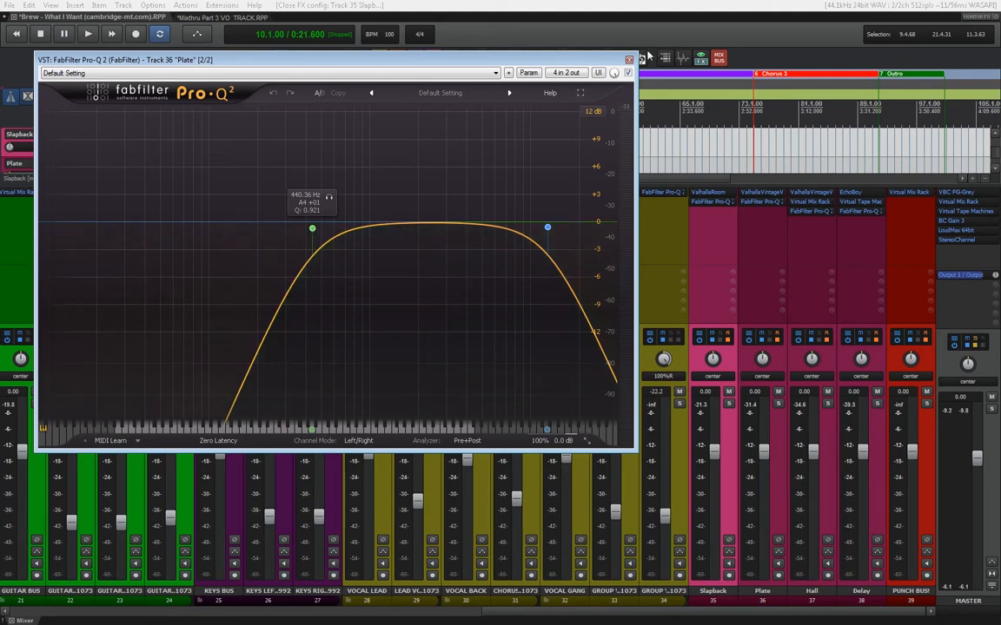
left_click(800, 212)
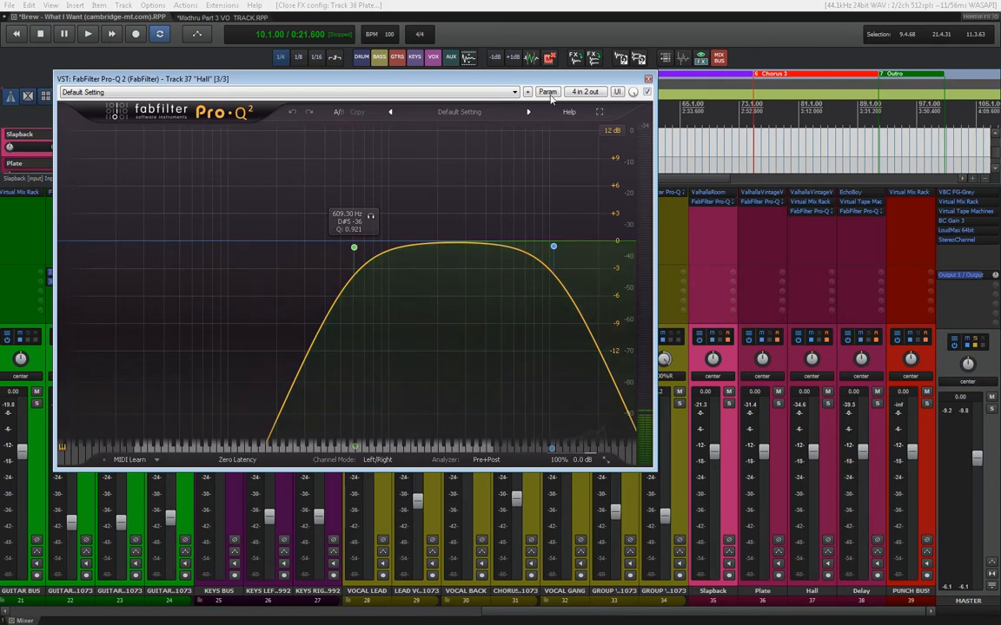
left_click(647, 78)
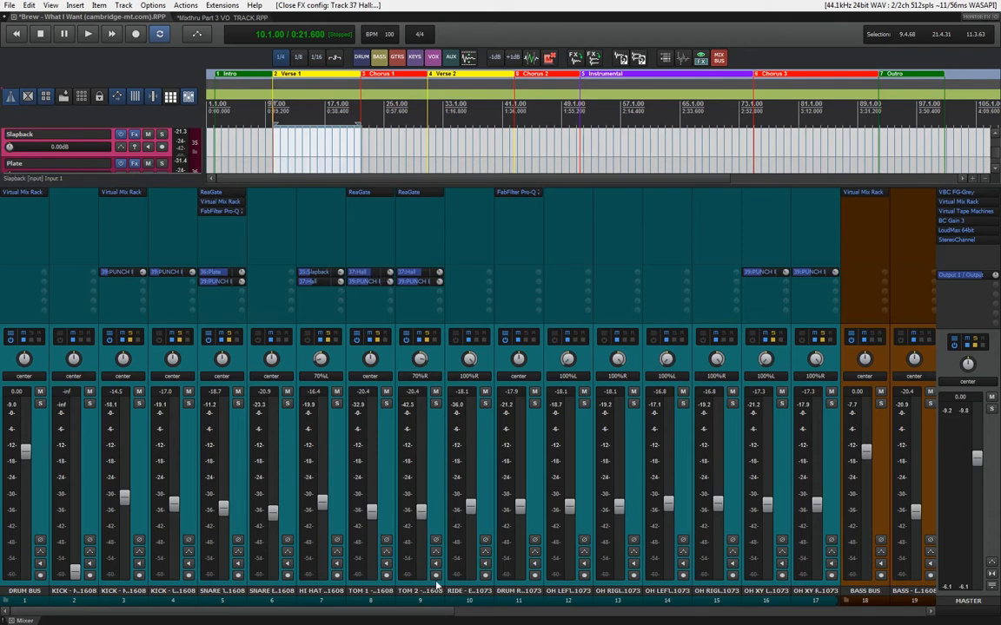
Audition Verse 1 in the full mix while muting and unmuting the Slapback, Plate, Hall and Delay tracks together, ending unmuted
scroll(586, 615, "right", 10)
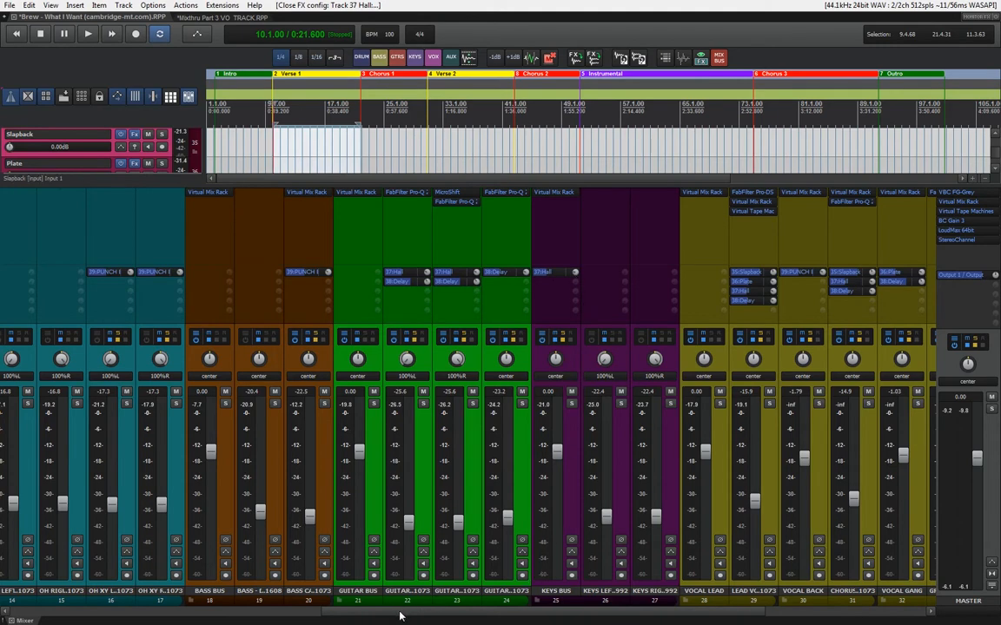
left_click_drag(402, 612, 577, 612)
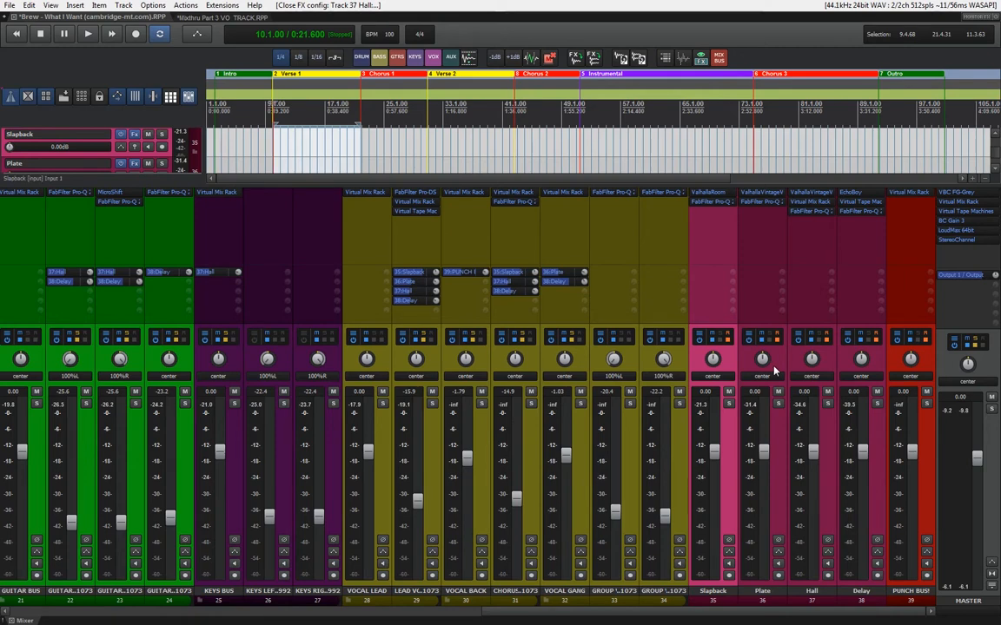
key("space")
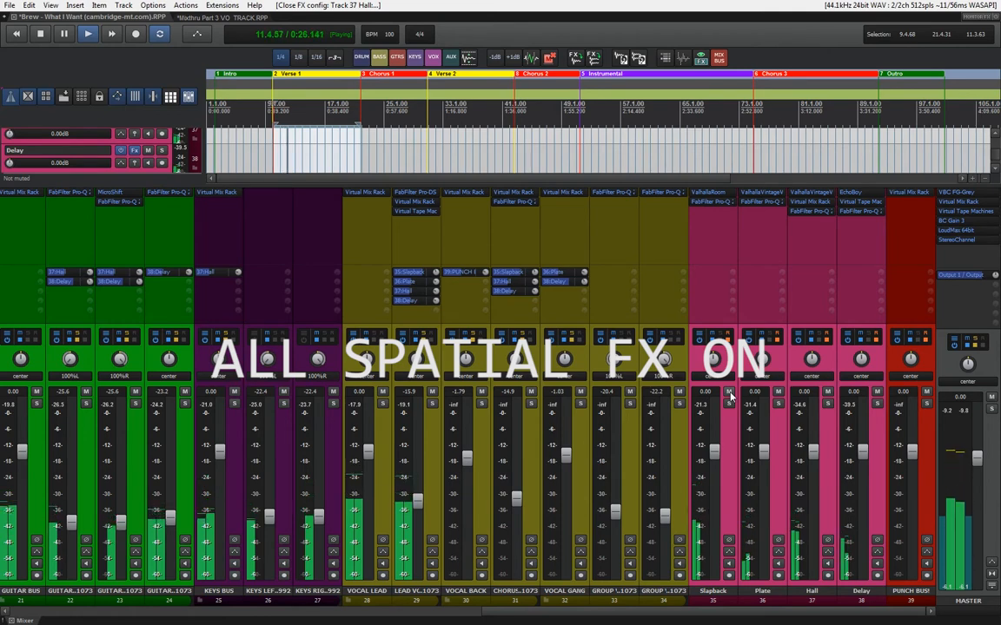
left_click(729, 392)
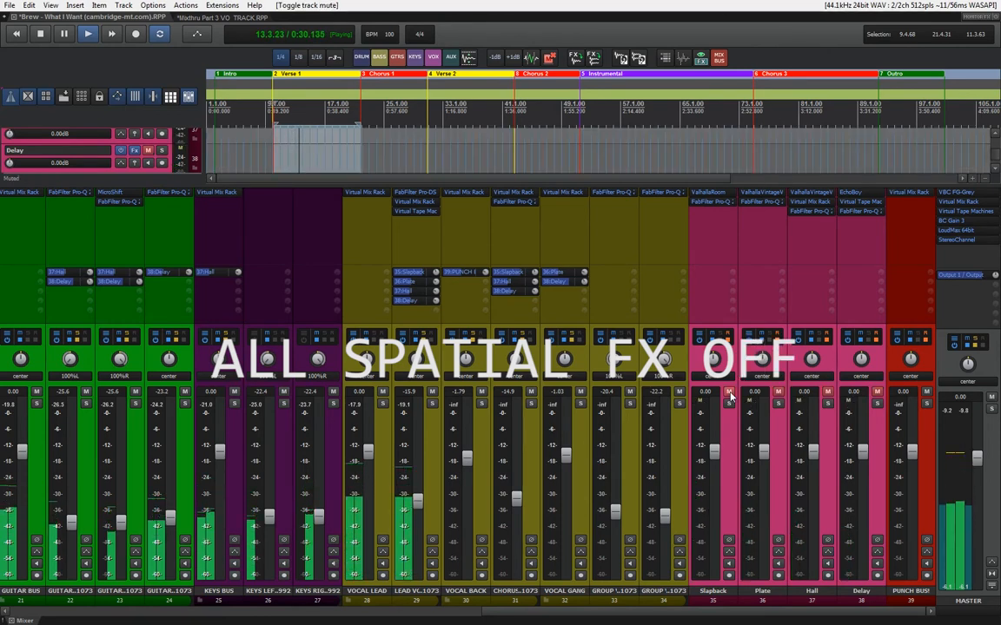
left_click(730, 397)
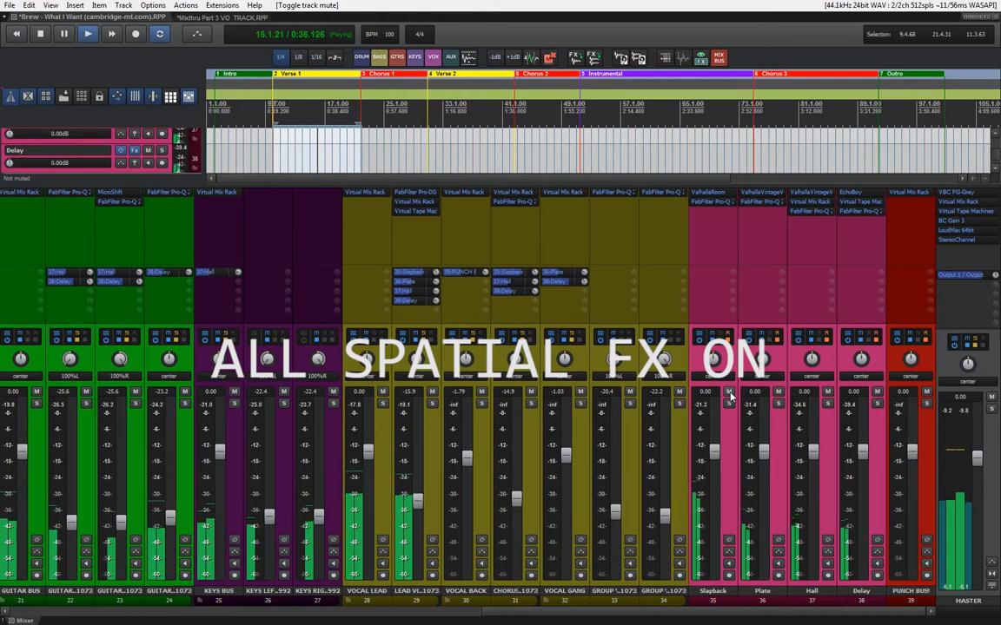
left_click(730, 397)
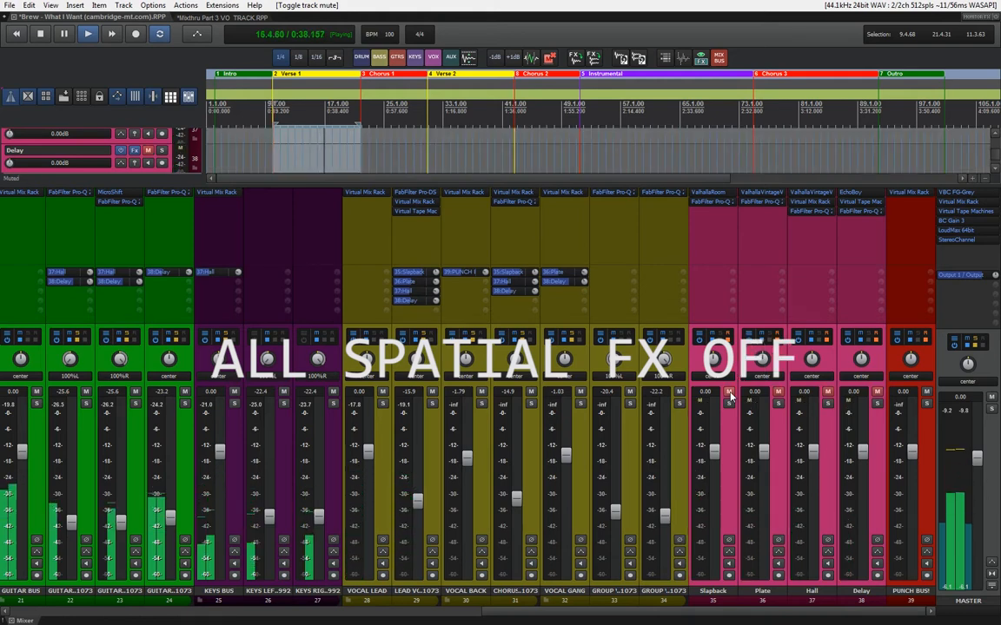
key("space")
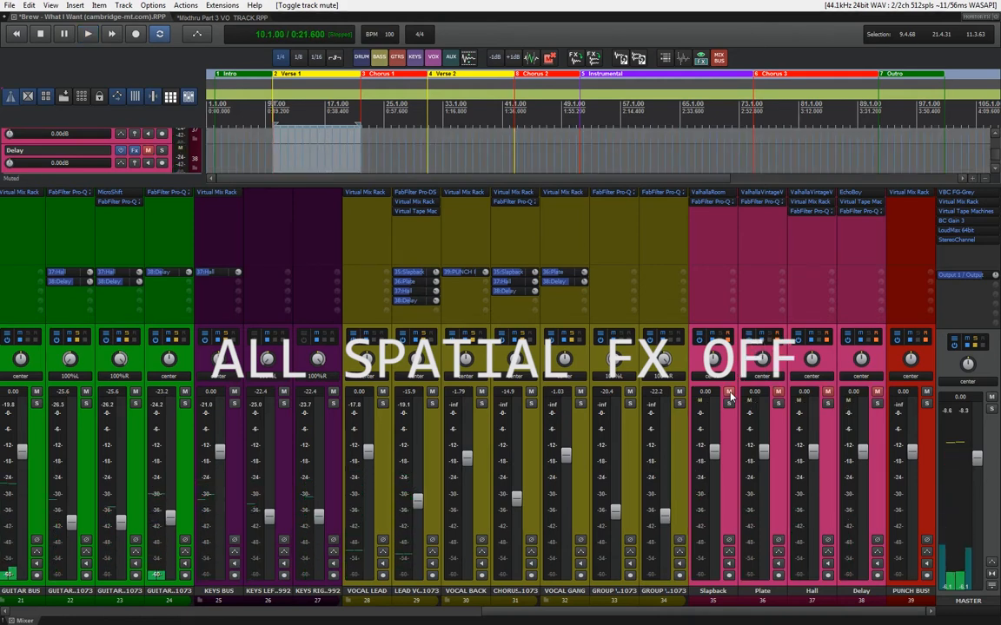
left_click(729, 397)
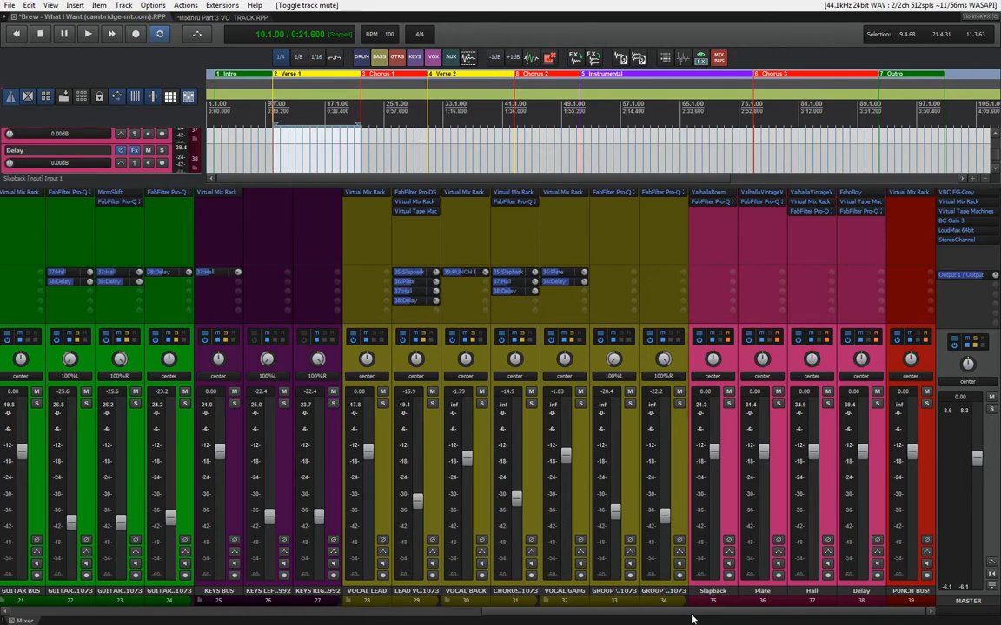
Examine the Virtual Mix Rack modules on PUNCH BUS! and review which mixer tracks send to that bus
left_click_drag(692, 617, 646, 617)
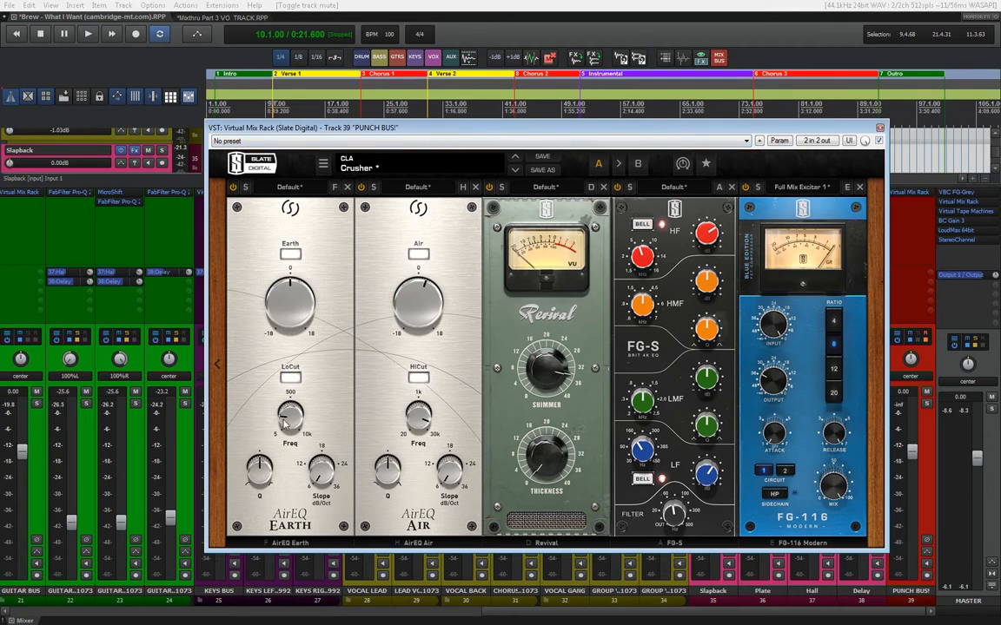
mouse_move(283, 424)
mouse_move(415, 423)
mouse_move(645, 455)
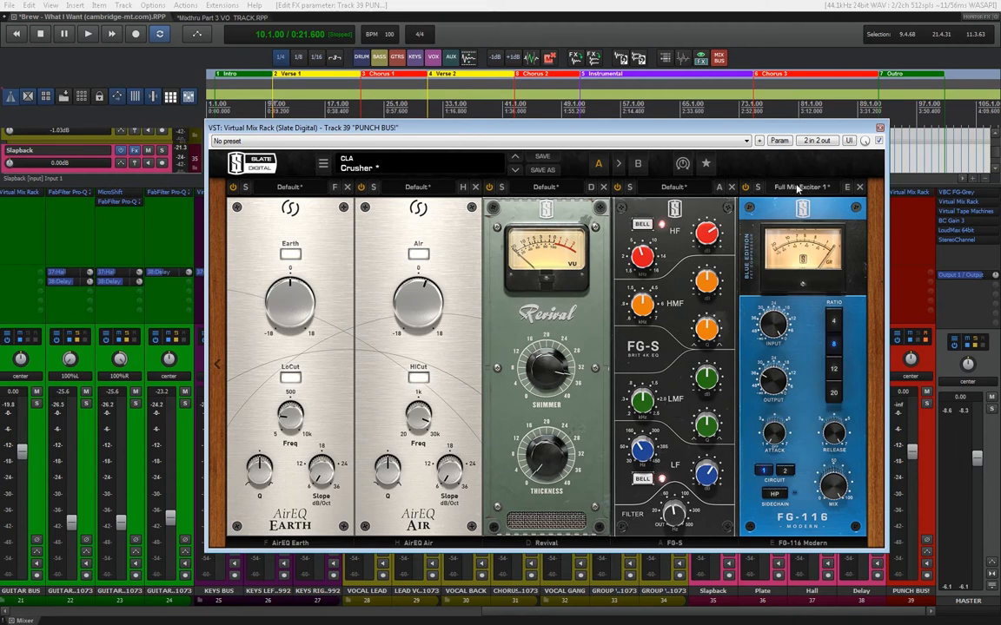
left_click(880, 128)
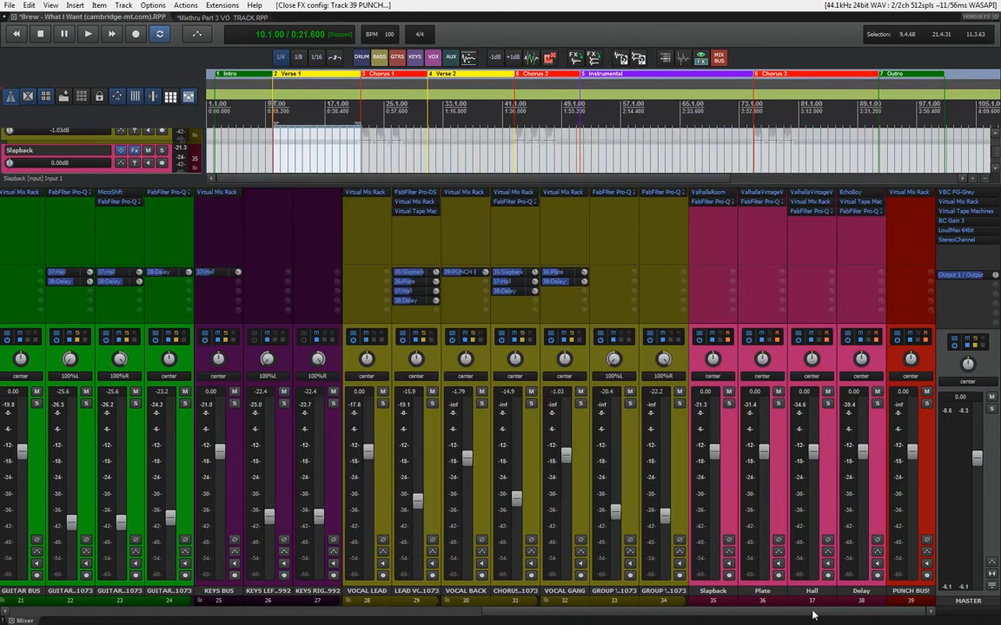
left_click_drag(814, 615, 330, 615)
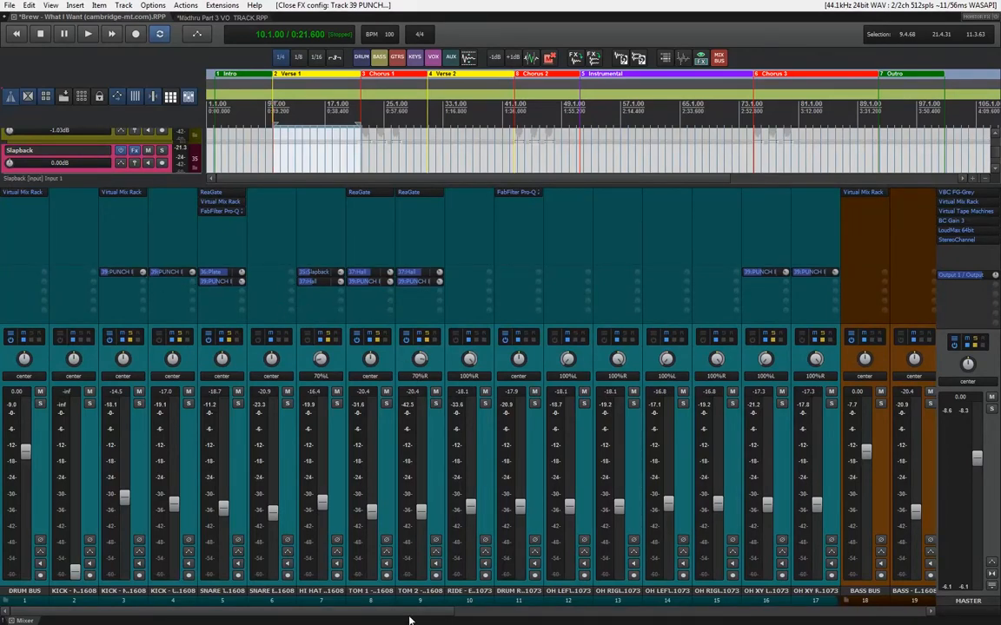
left_click_drag(410, 619, 536, 607)
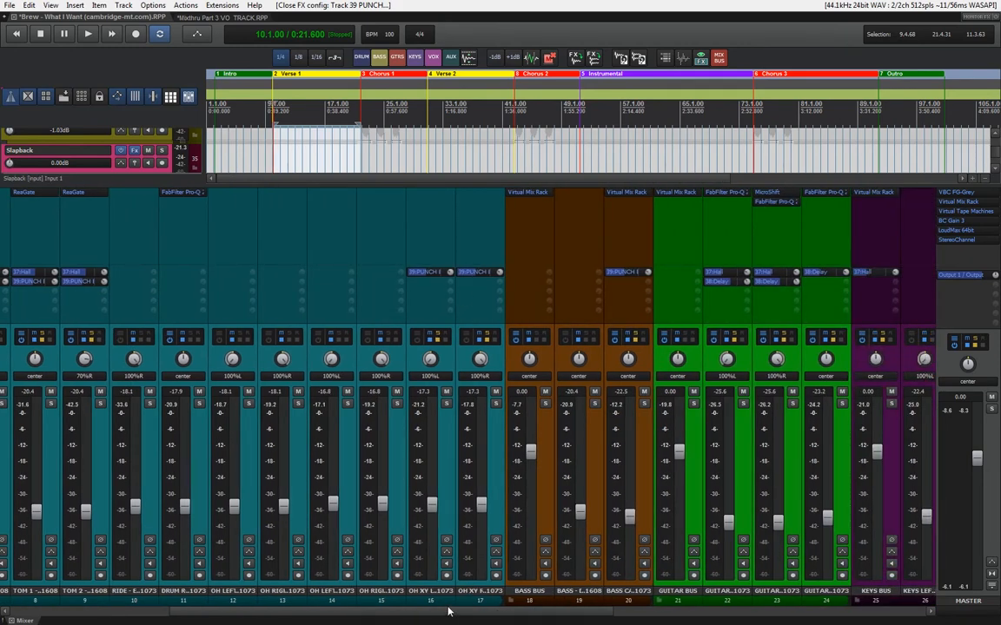
left_click_drag(448, 612, 540, 611)
left_click_drag(417, 613, 632, 614)
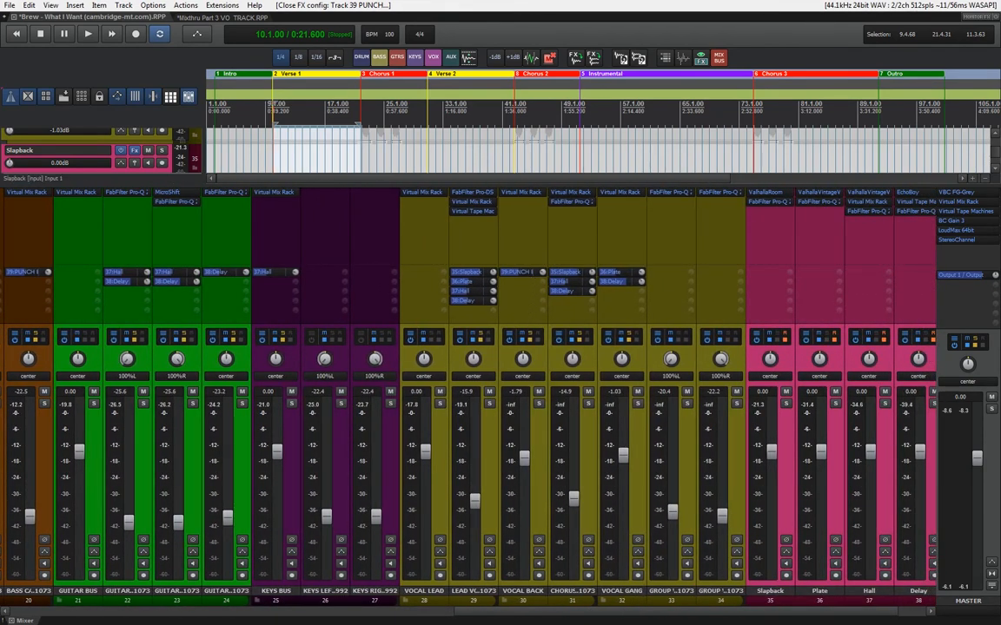
left_click_drag(653, 613, 782, 616)
Review the PUNCH BUS! volume envelope in the arrangement and set the time selection to Chorus 1
key("ctrl+m")
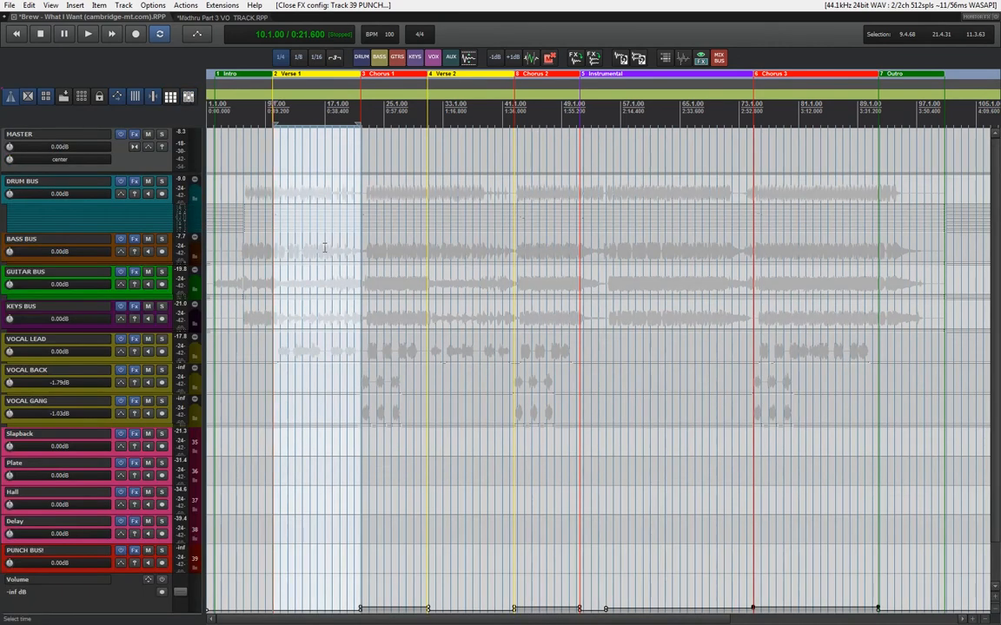
scroll(325, 248, "up", 3)
scroll(325, 252, "down", 3)
scroll(324, 263, "up", 3)
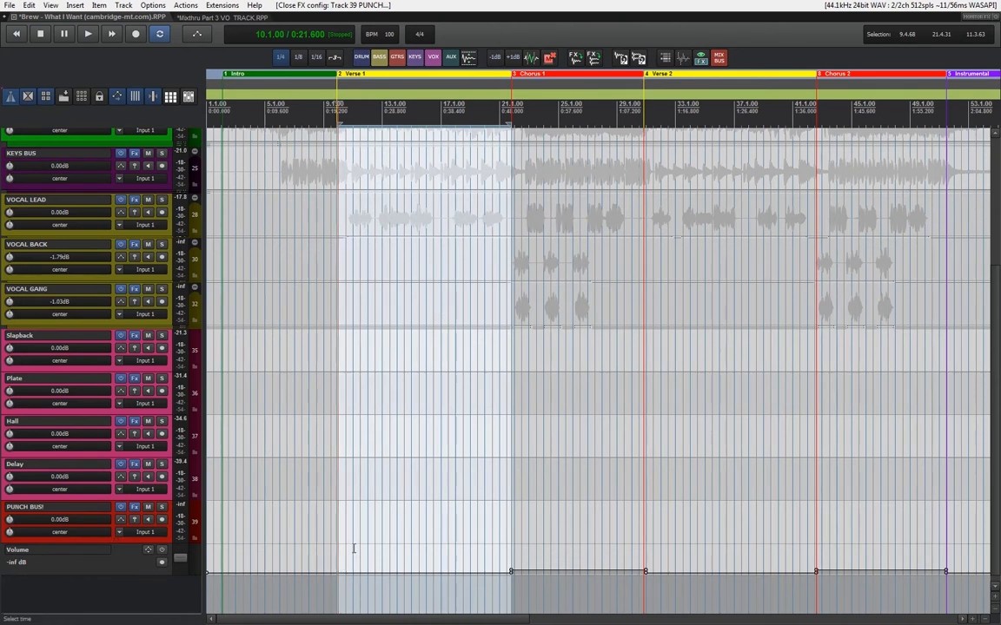
left_click(449, 573)
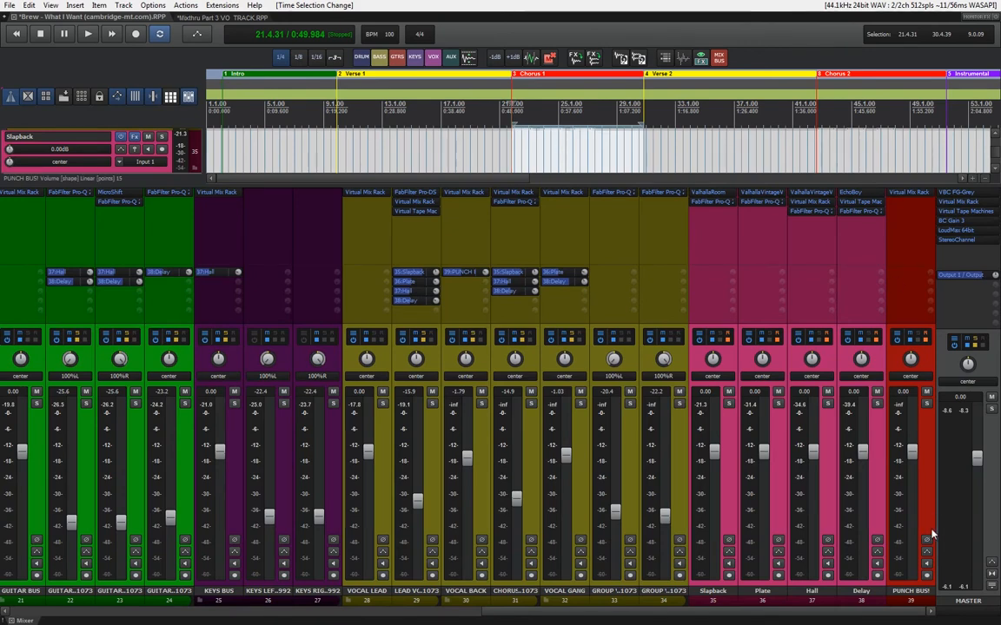
Audition Chorus 1 with the PUNCH BUS! Virtual Mix Rack active, and again with it bypassed
key("space")
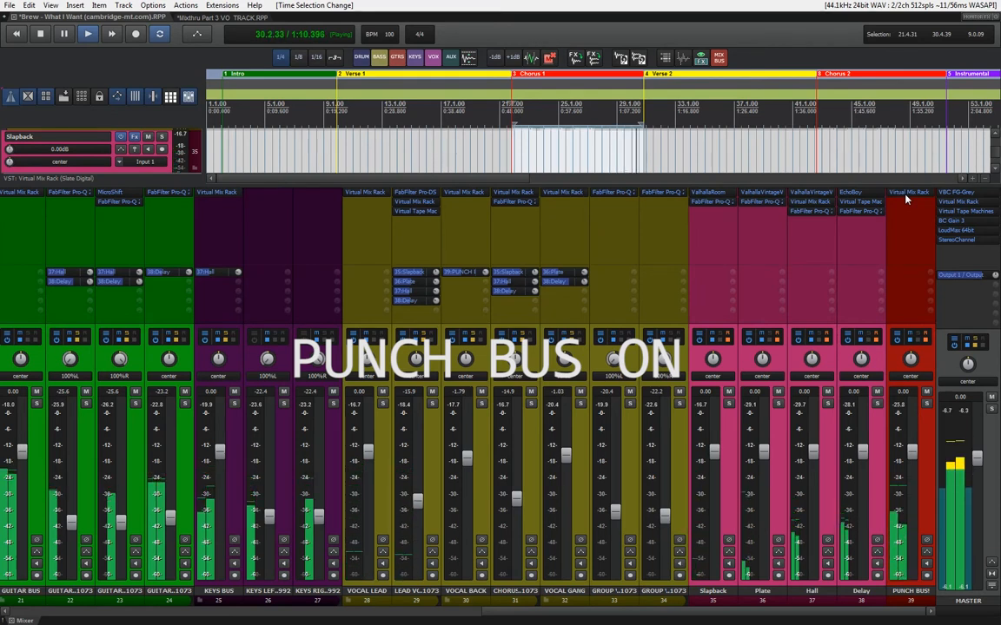
key("space")
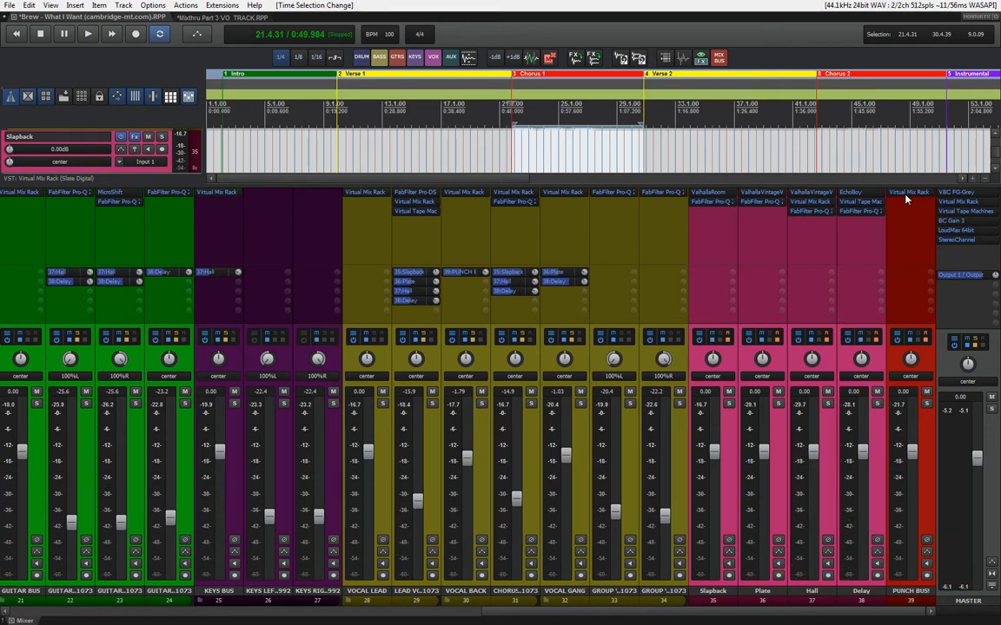
left_click(904, 195, "shift")
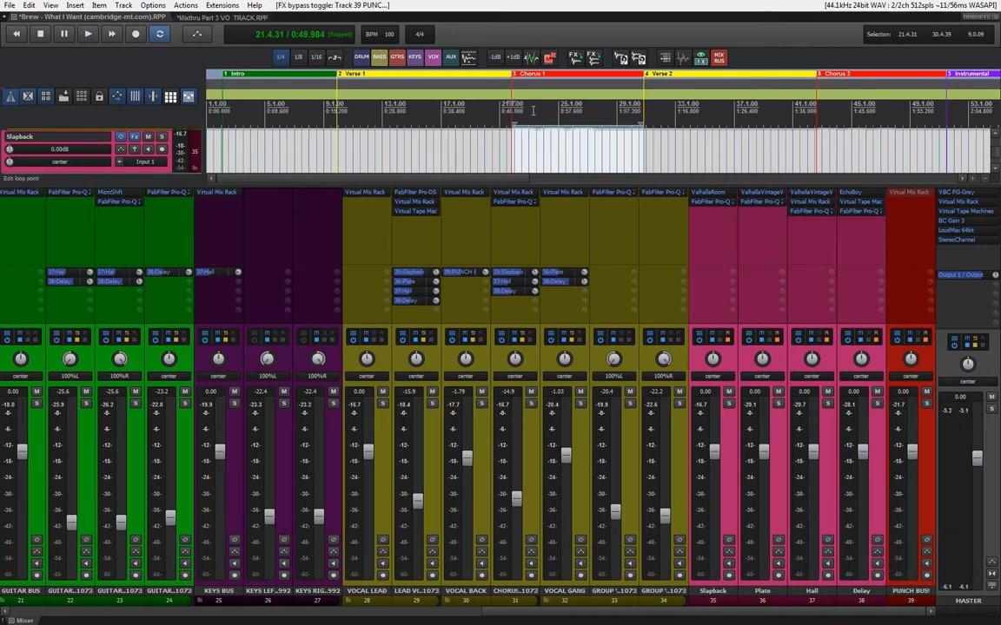
key("space")
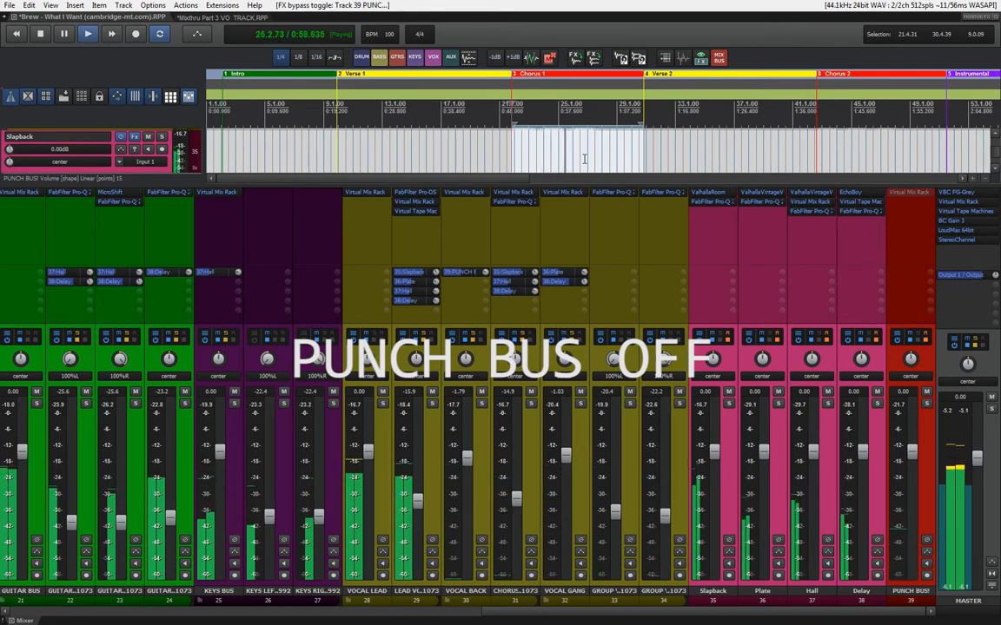
key("space")
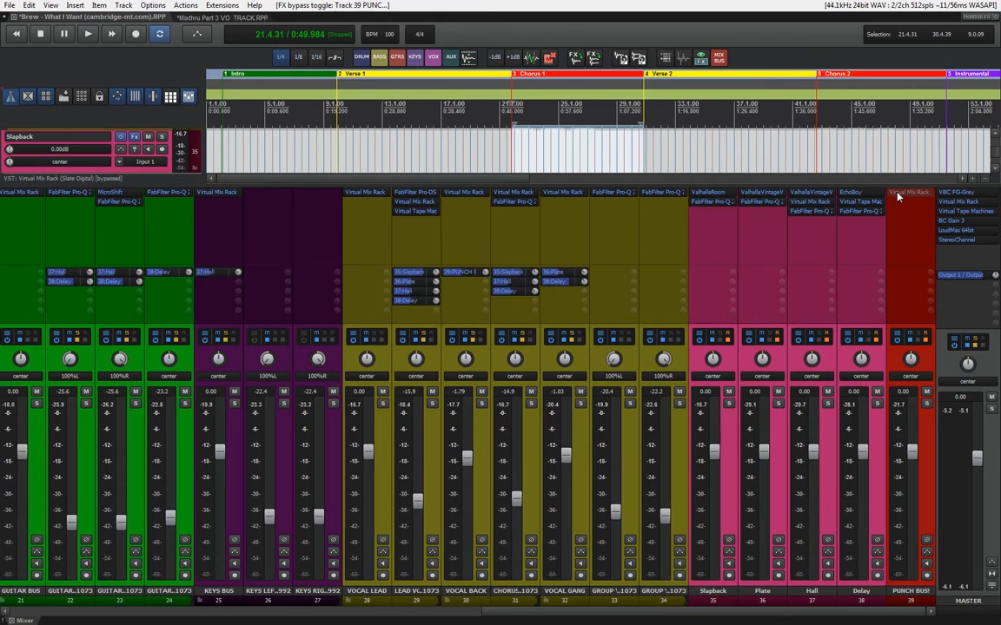
Compare the punch bus during Chorus 1 playback by repeatedly toggling its Virtual Mix Rack bypass, ending with the plugin enabled
key("space")
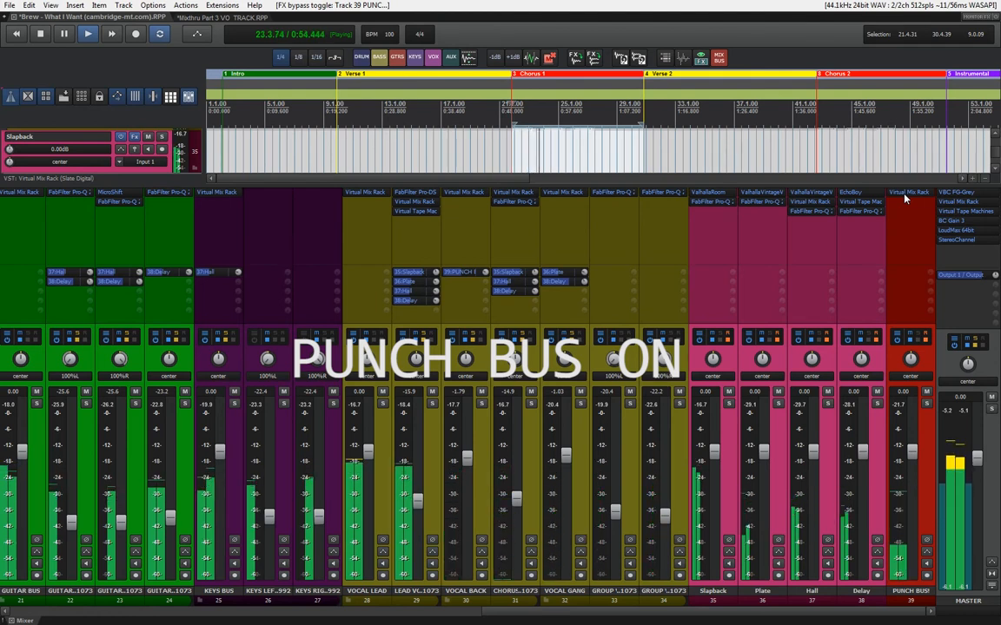
left_click(903, 199, "ctrl")
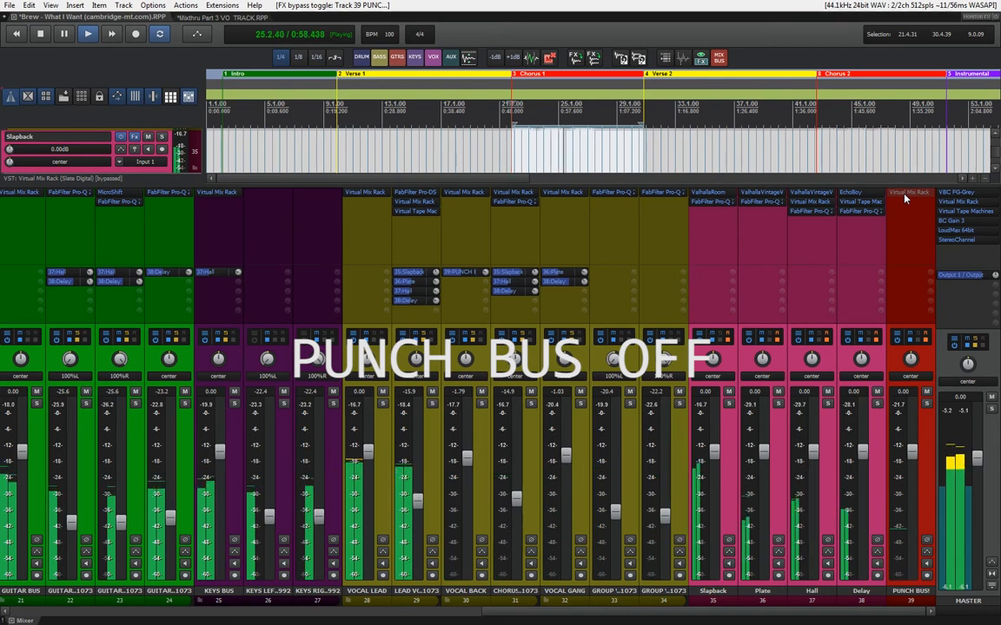
left_click(904, 199, "ctrl")
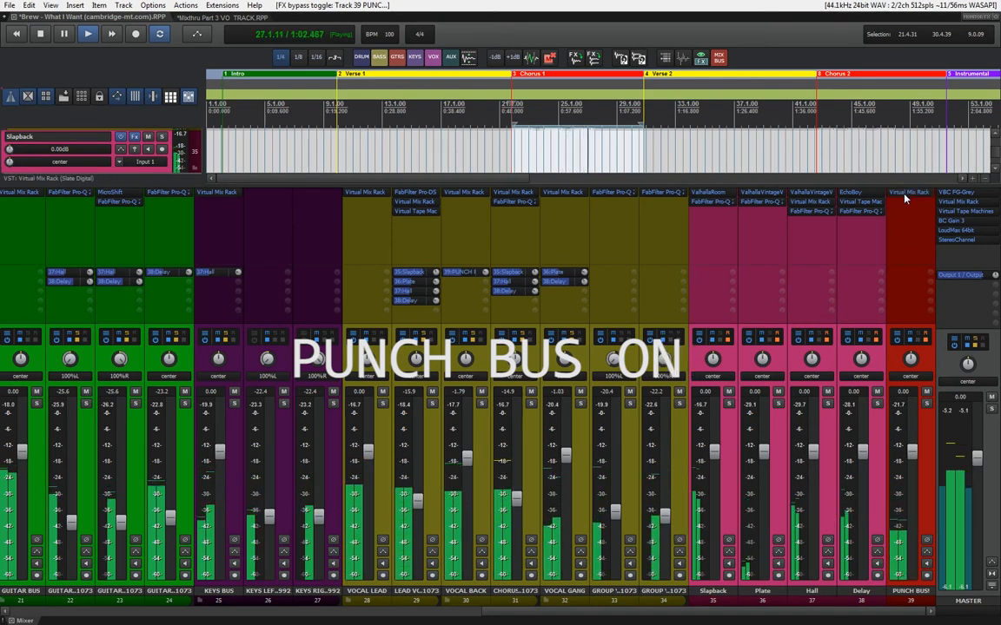
left_click(903, 199, "ctrl")
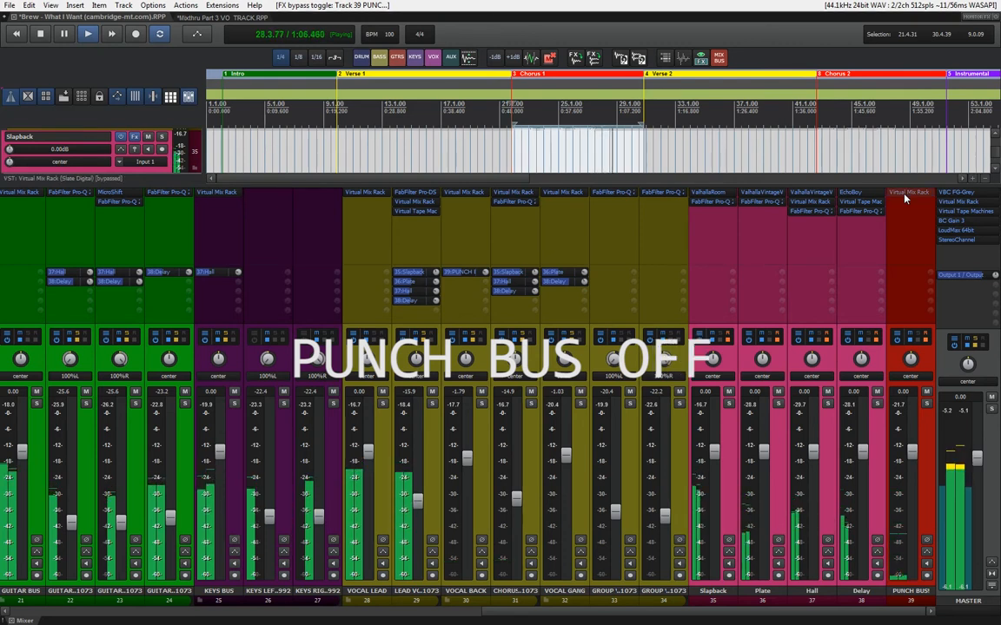
left_click(903, 199, "ctrl")
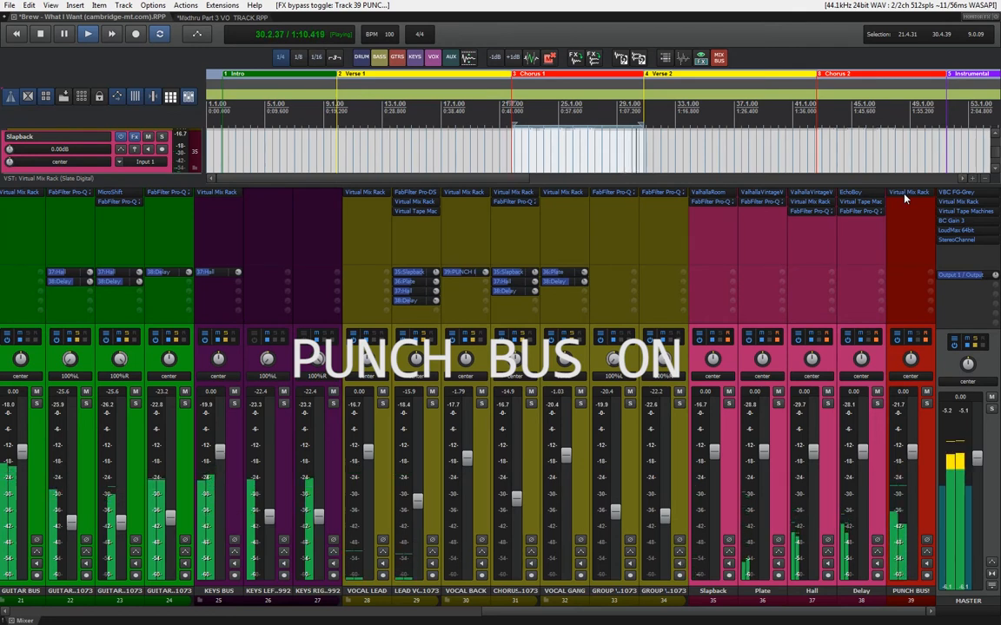
key("space")
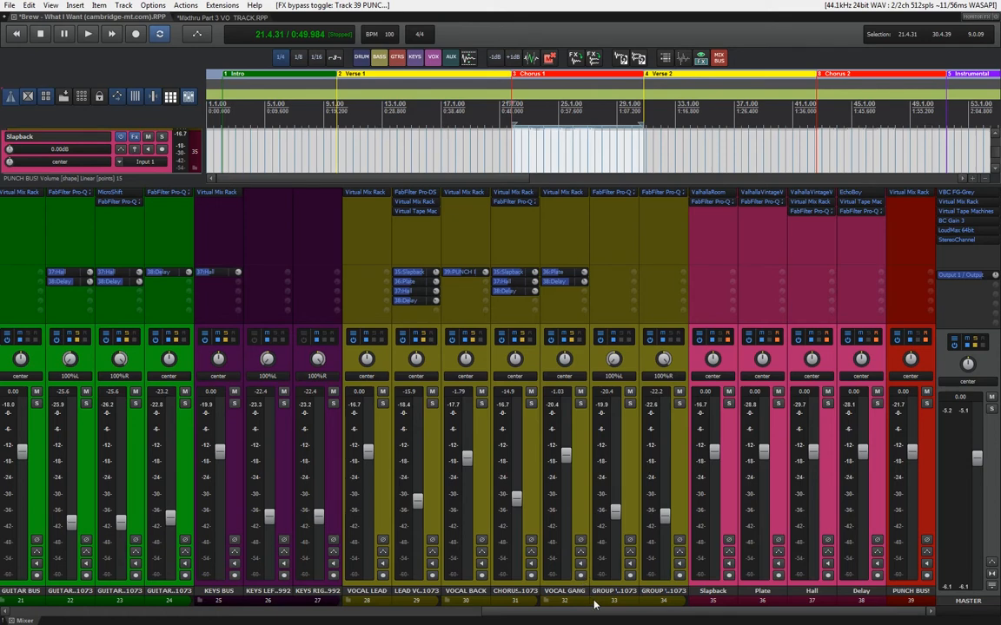
Examine the PUNCH BUS! volume automation from Chorus 1 through Chorus 2, the Instrumental and Chorus 3 to the Outro
left_click_drag(605, 615, 470, 618)
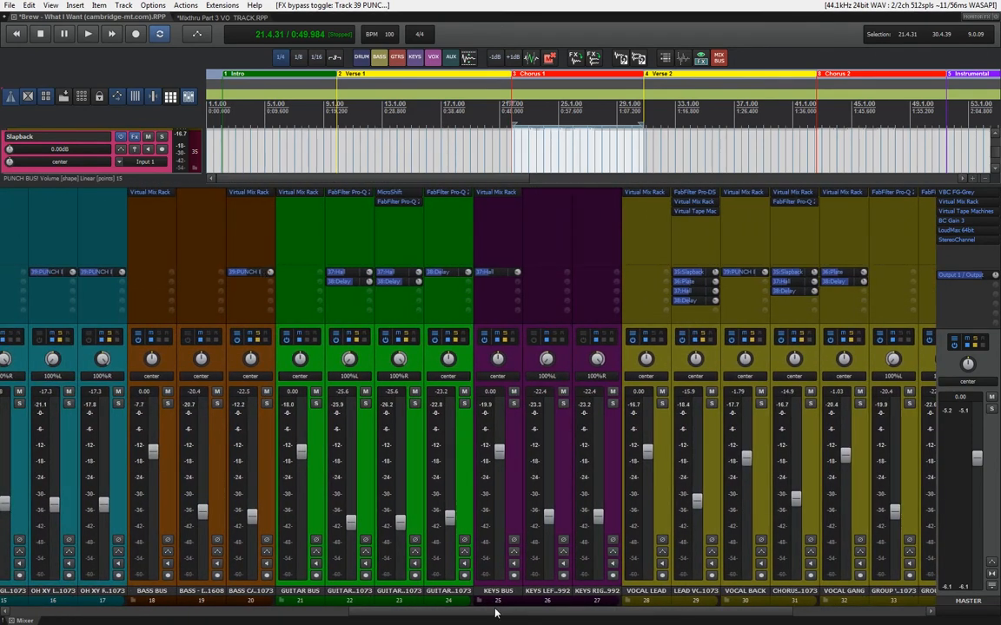
scroll(513, 615, "right", 6)
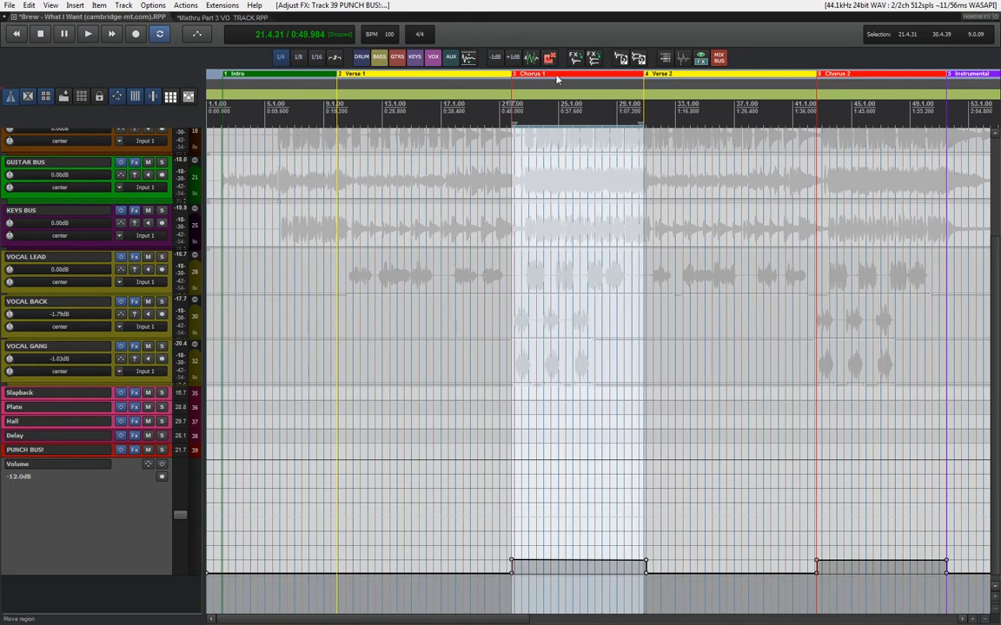
left_click_drag(366, 620, 526, 619)
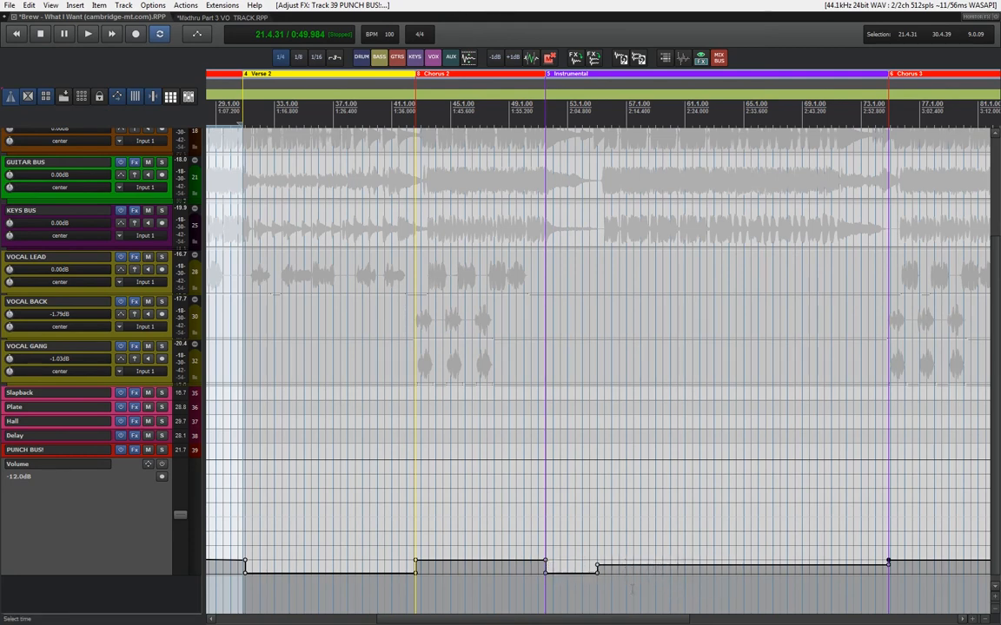
left_click_drag(625, 622, 791, 622)
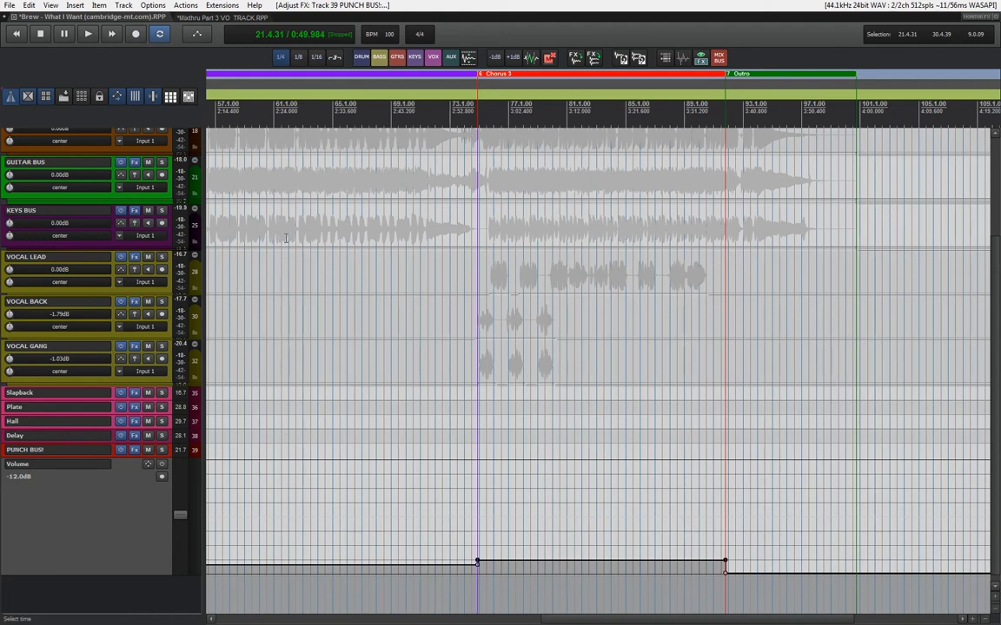
Expand the DRUM BUS folder and look through its individual drum tracks
scroll(286, 237, "up", 3)
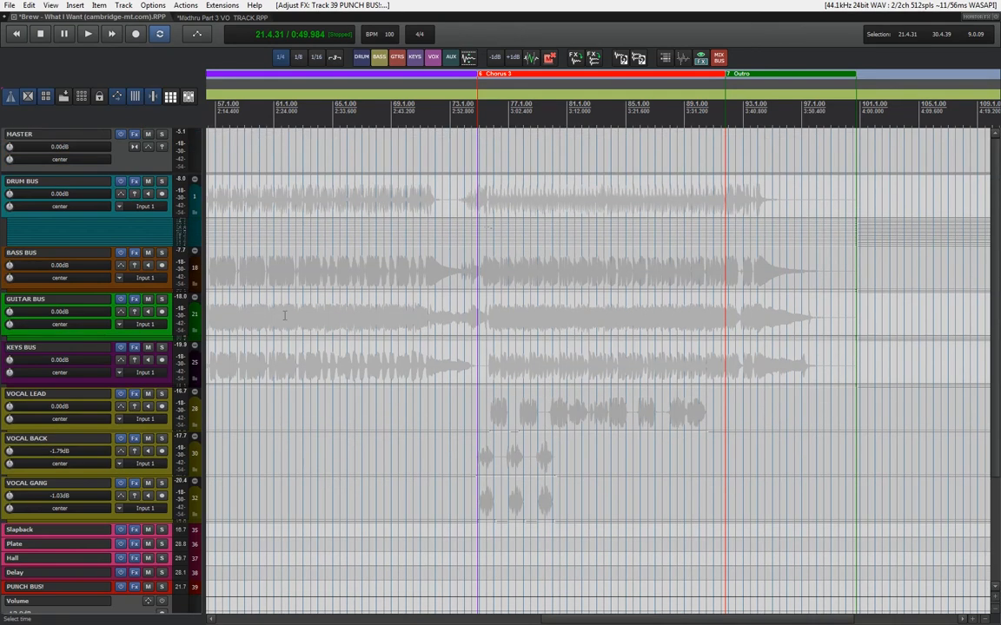
left_click(194, 181)
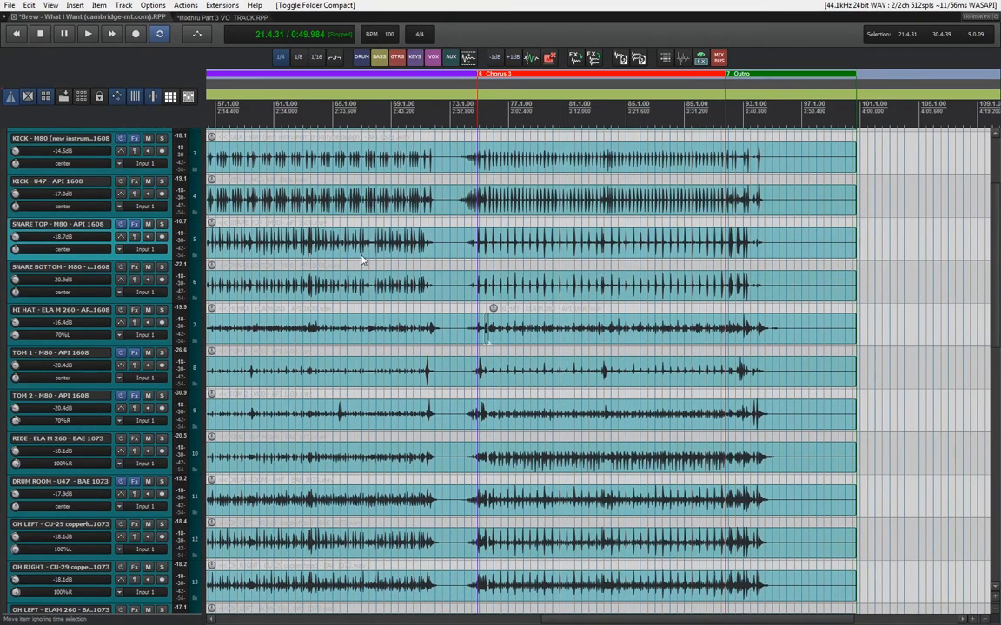
scroll(364, 261, "down", 10)
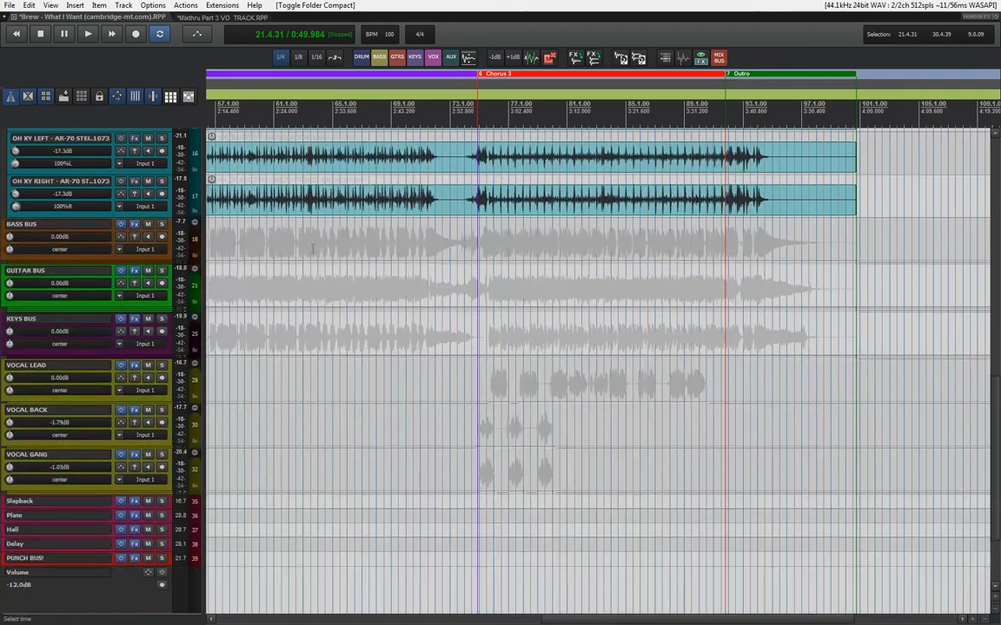
Inspect the Virtual Mix Rack plugin chain on the PUNCH BUS! track in the mixer, and close its window
key("ctrl+m")
left_click_drag(665, 620, 862, 613)
left_click(908, 193)
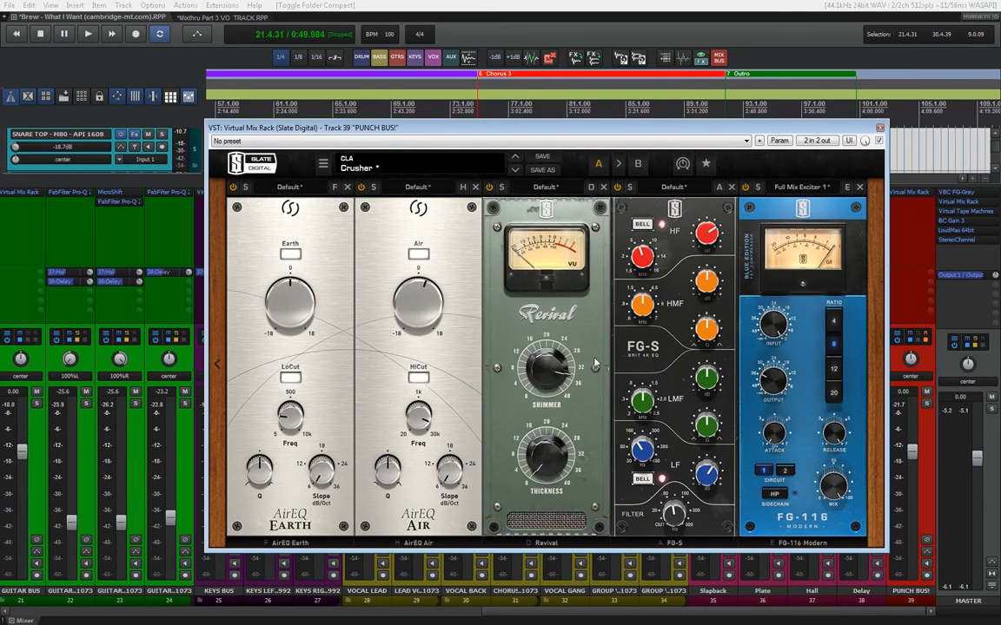
mouse_move(543, 373)
left_click(880, 129)
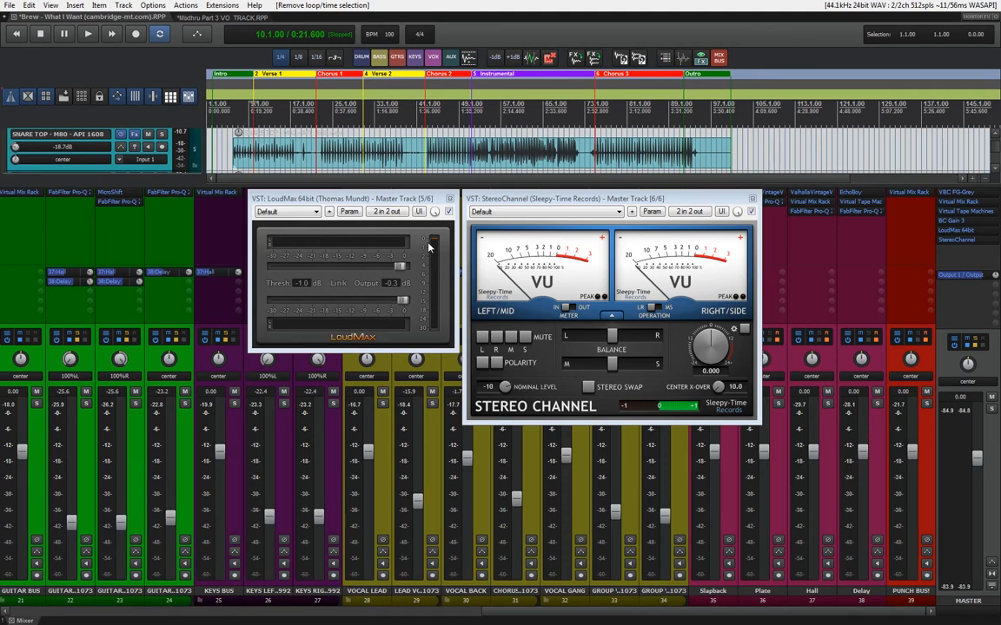
Play the song from Verse 1 while lowering the master track's LoudMax threshold to -6.5 dB, and stop playback
key("space")
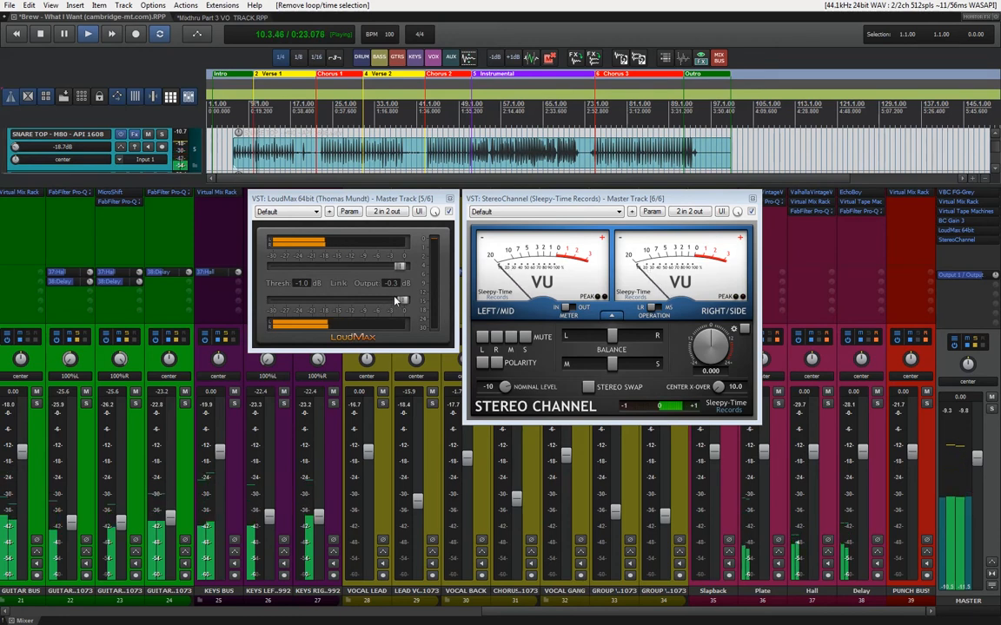
left_click_drag(401, 273, 378, 273)
left_click(669, 70)
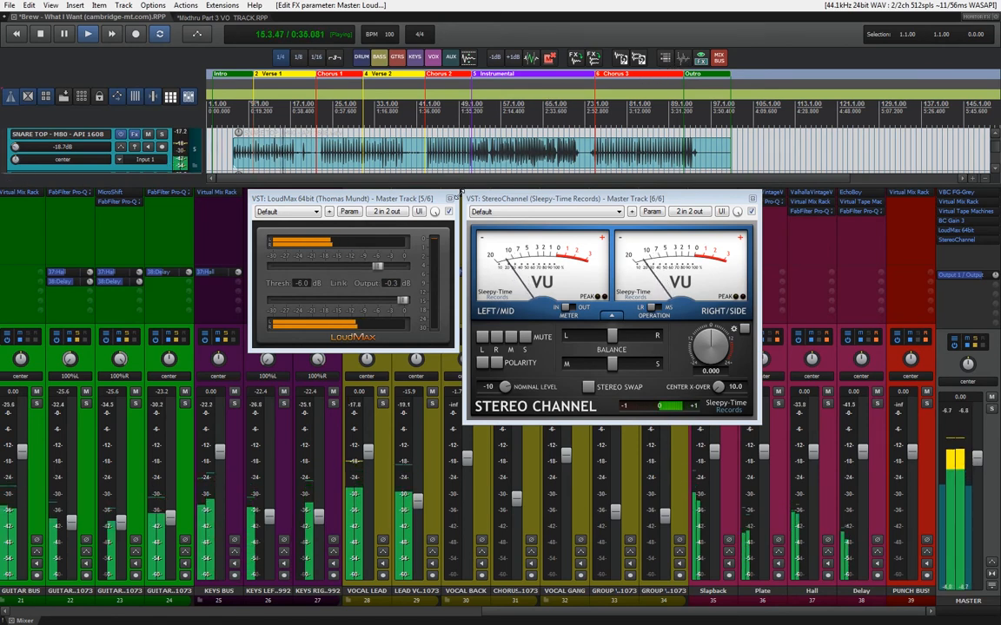
left_click(378, 270)
left_click_drag(379, 271, 375, 270)
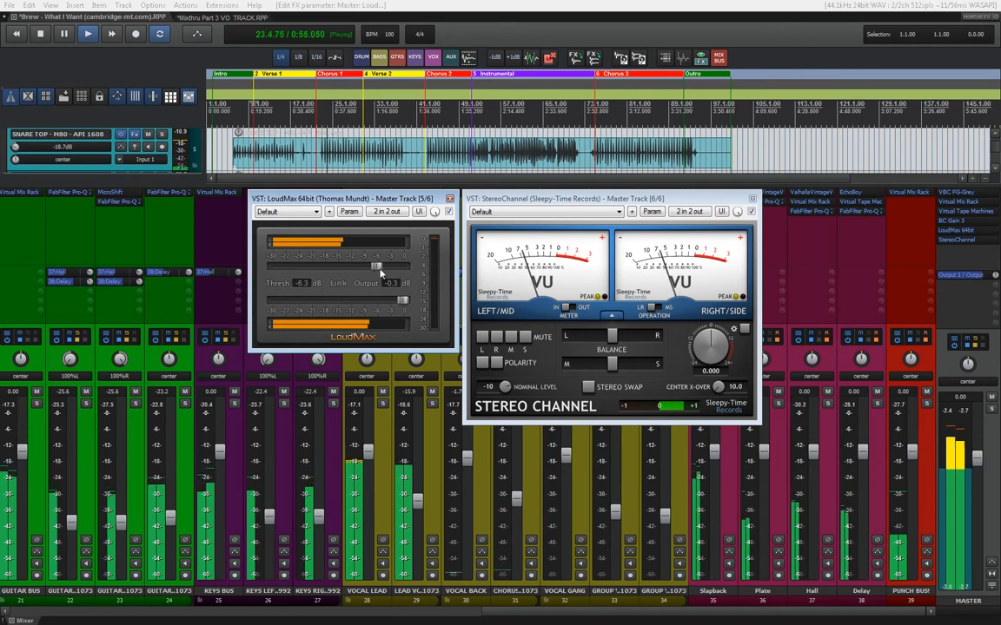
left_click_drag(378, 269, 375, 270)
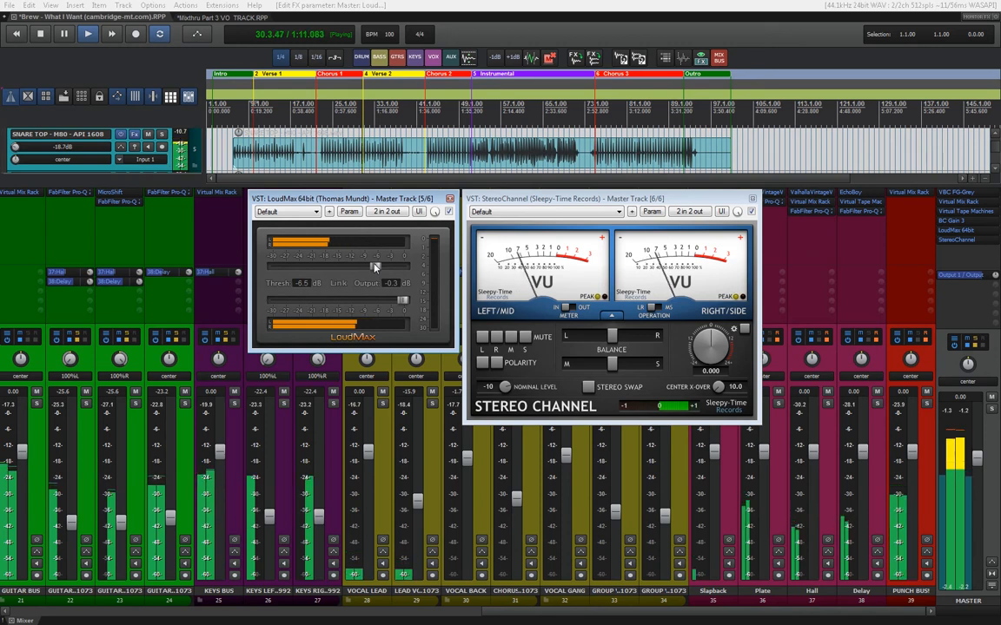
key("space")
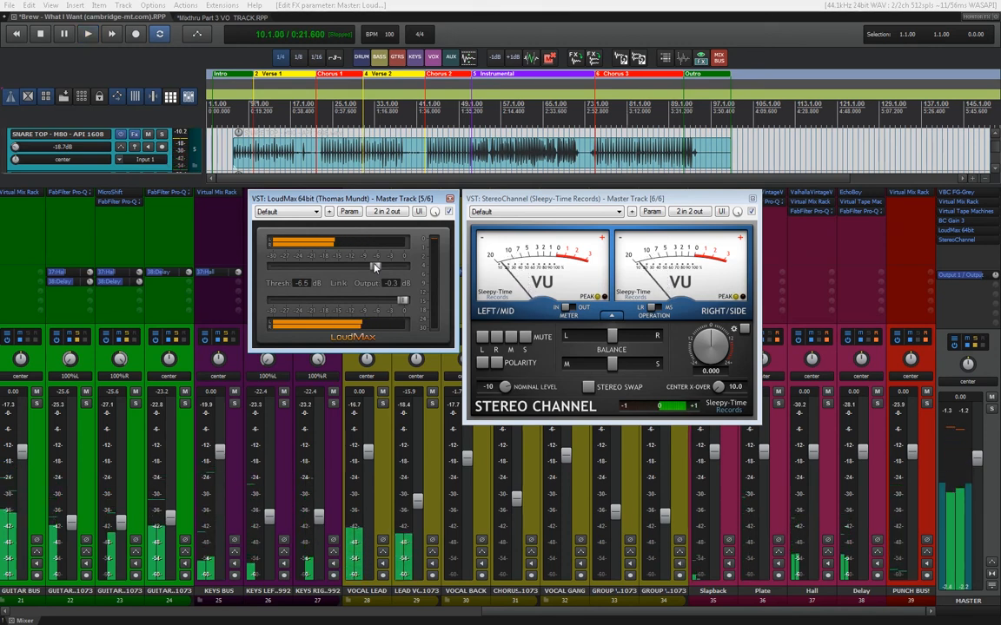